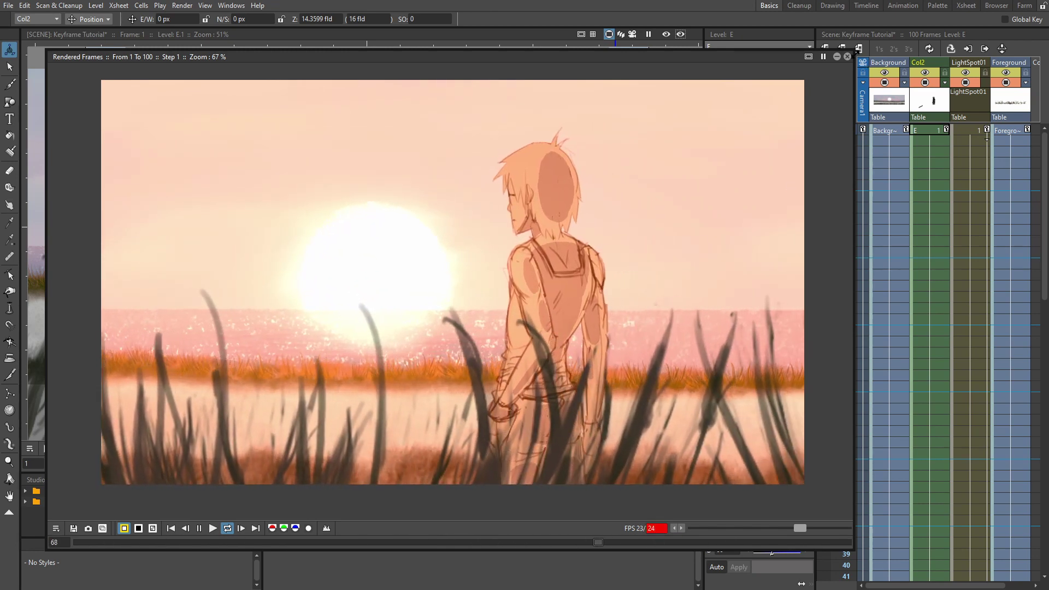
Close the rendered preview and widen the Xsheet panel so that all layer columns and spare columns fit.
left_click(847, 56)
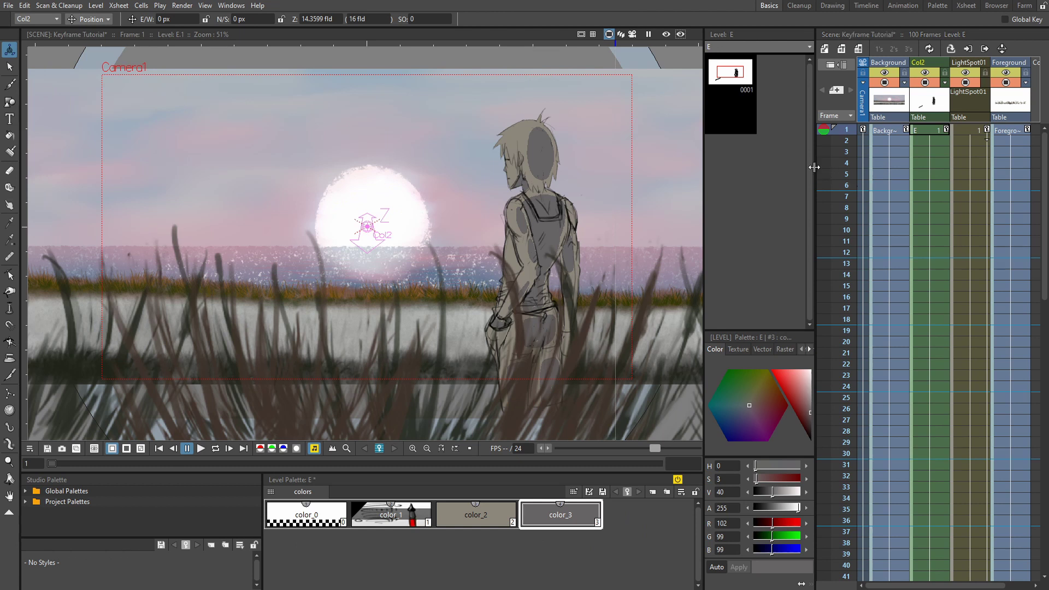
left_click_drag(818, 169, 617, 165)
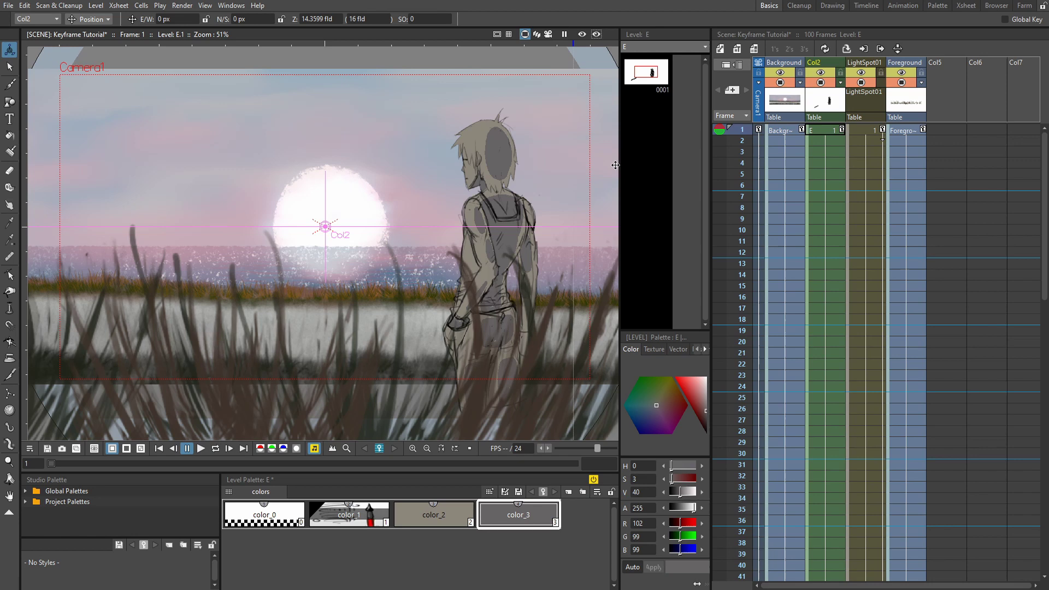
scroll(442, 249, "down", 2)
left_click_drag(442, 248, 424, 286)
scroll(420, 279, "up", 1)
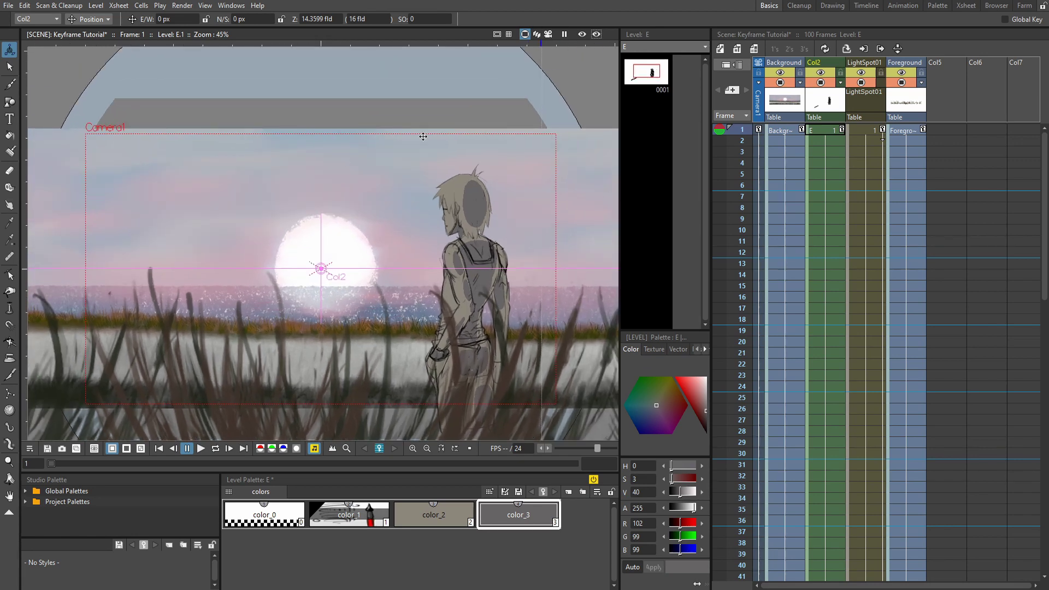
Go through the Background, Col2, LightSpot01 and Foreground columns one by one to identify the scene's layers.
left_click(783, 131)
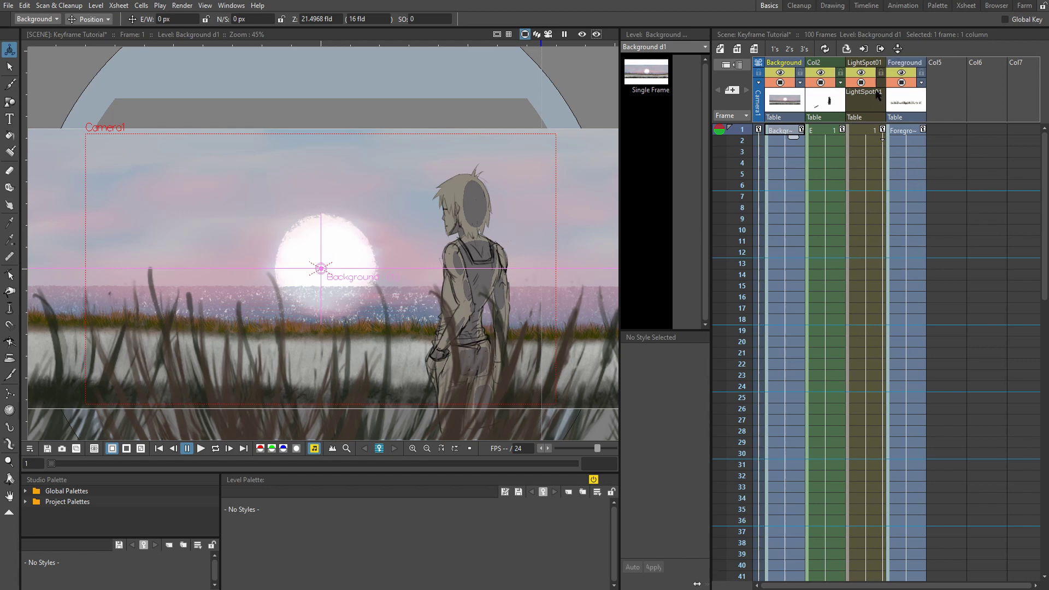
left_click(852, 108)
left_click(798, 107)
left_click(826, 105)
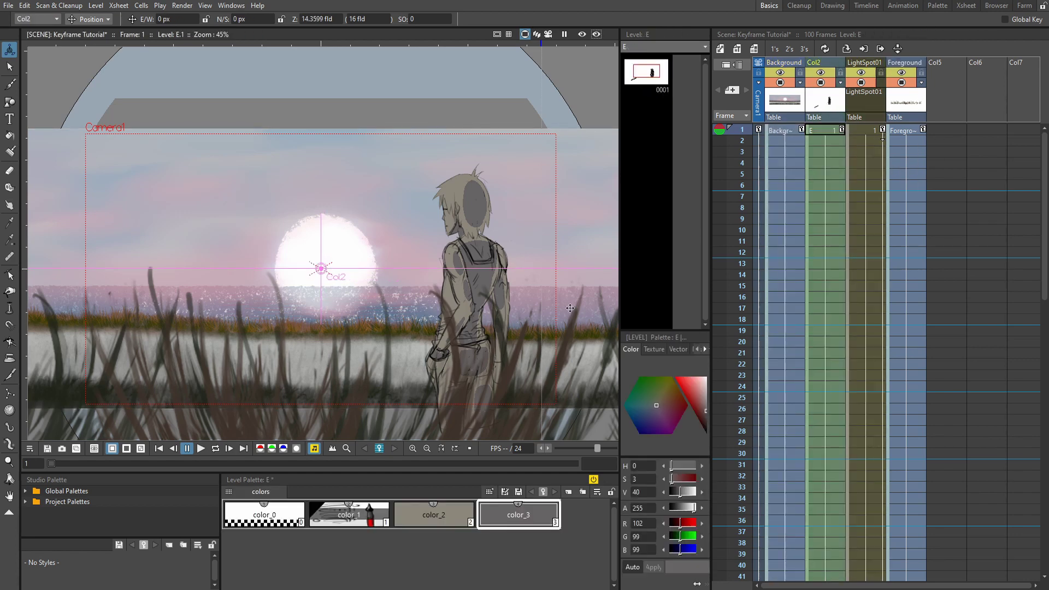
left_click(870, 100)
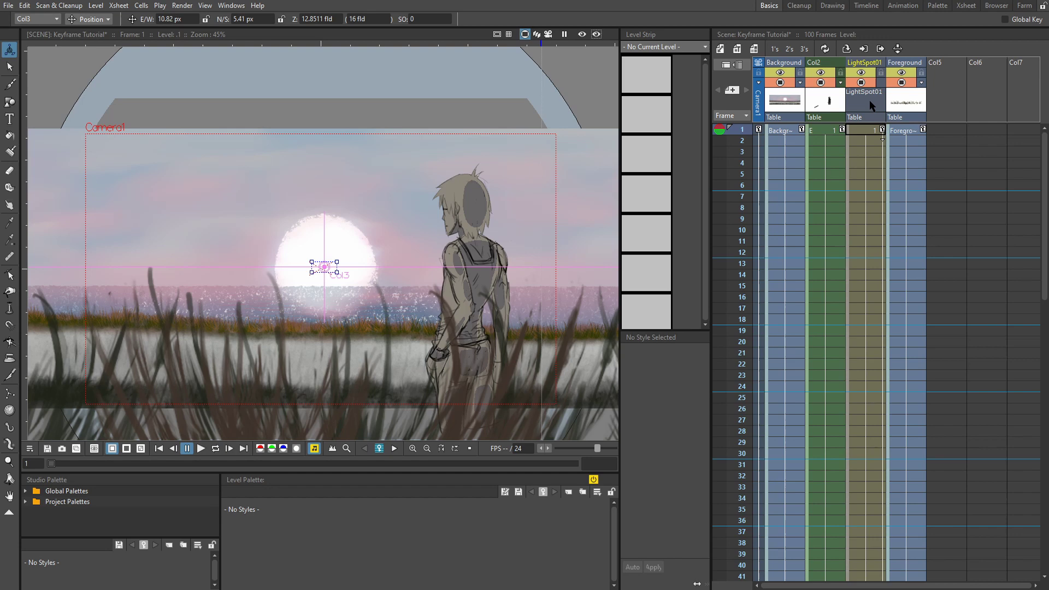
left_click(895, 103)
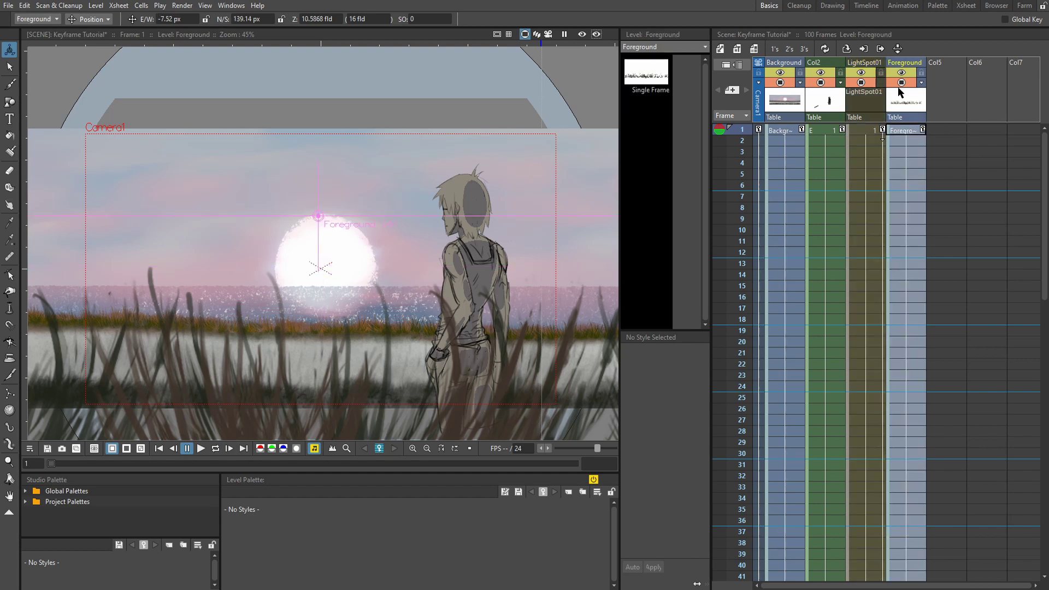
Examine how the Foreground grass and the Background artwork extend around the camera frame.
scroll(553, 268, "down", 4)
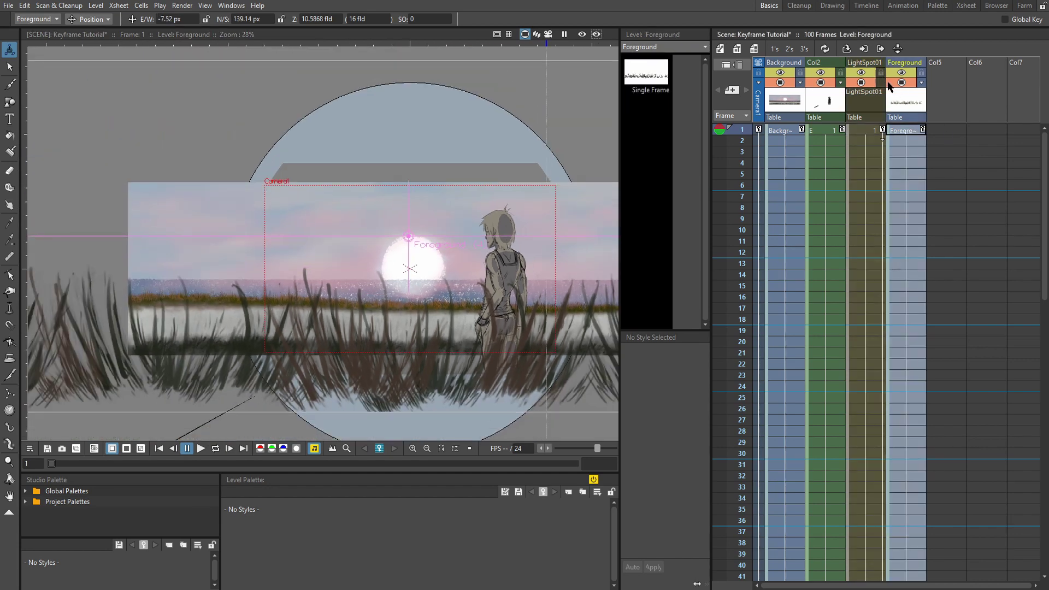
left_click(897, 82)
left_click(898, 83)
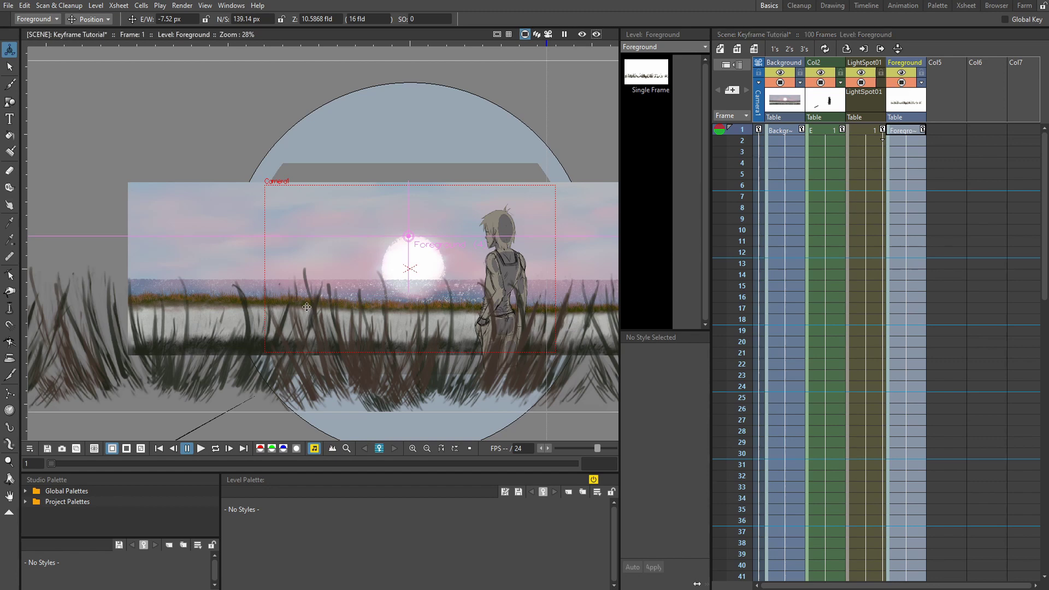
scroll(296, 338, "down", 1)
left_click_drag(296, 339, 254, 296)
scroll(301, 250, "up", 2)
scroll(254, 296, "up", 2)
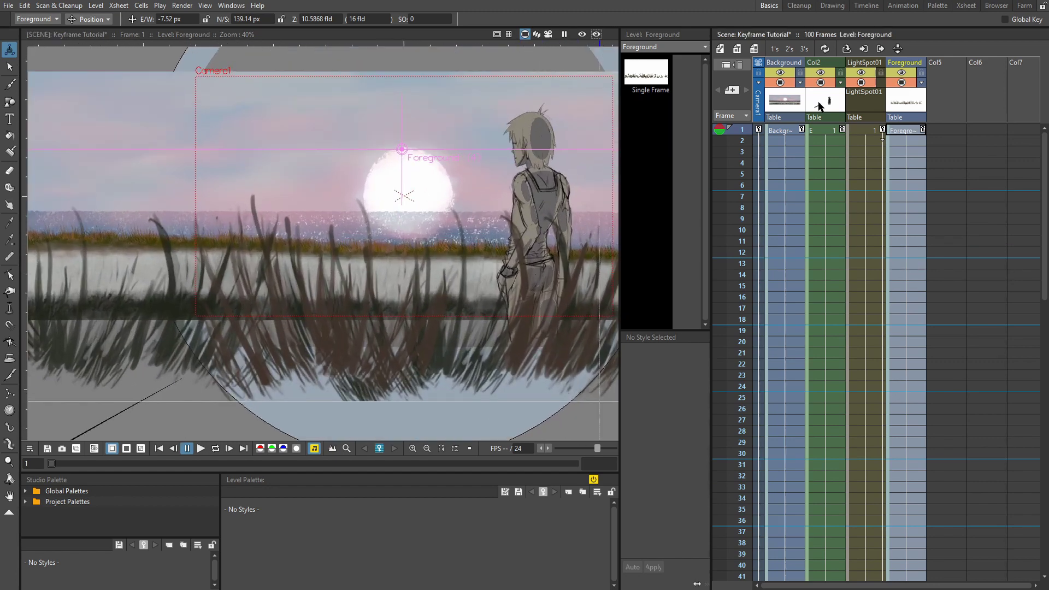
left_click(781, 83)
left_click(781, 82)
left_click_drag(383, 193, 322, 264)
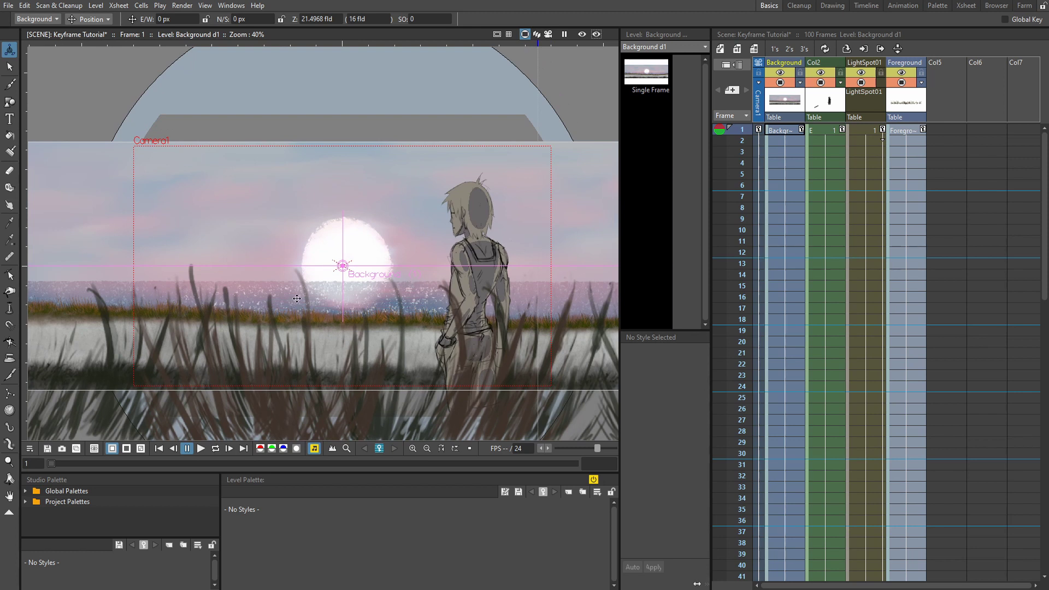
scroll(296, 298, "up", 1)
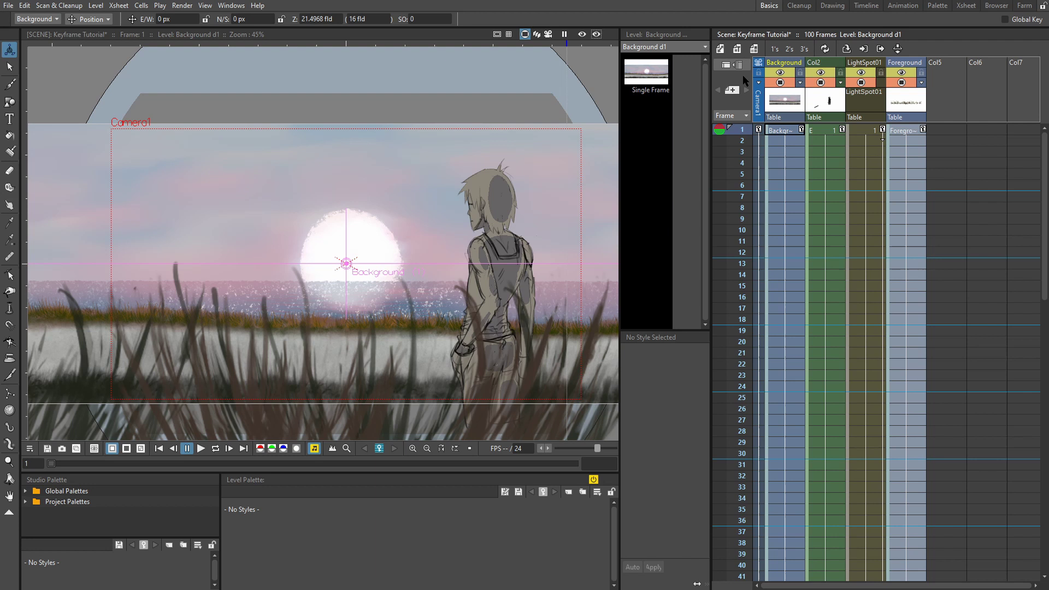
Inspect the first cells of Background and Foreground, and view the Xsheet in horizontal timeline layout before returning to the vertical one.
left_click(792, 133)
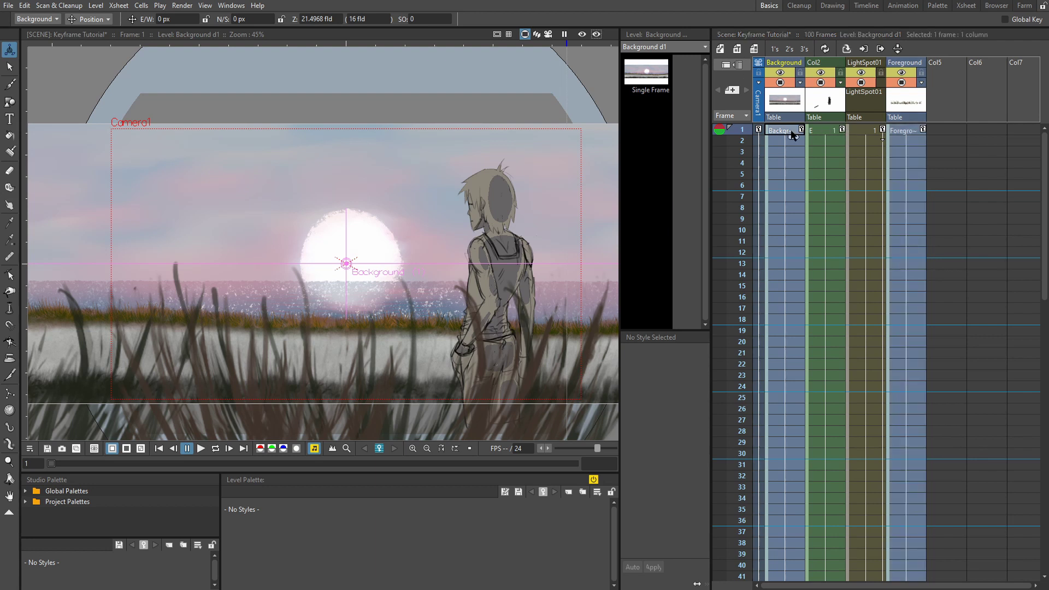
left_click(912, 133)
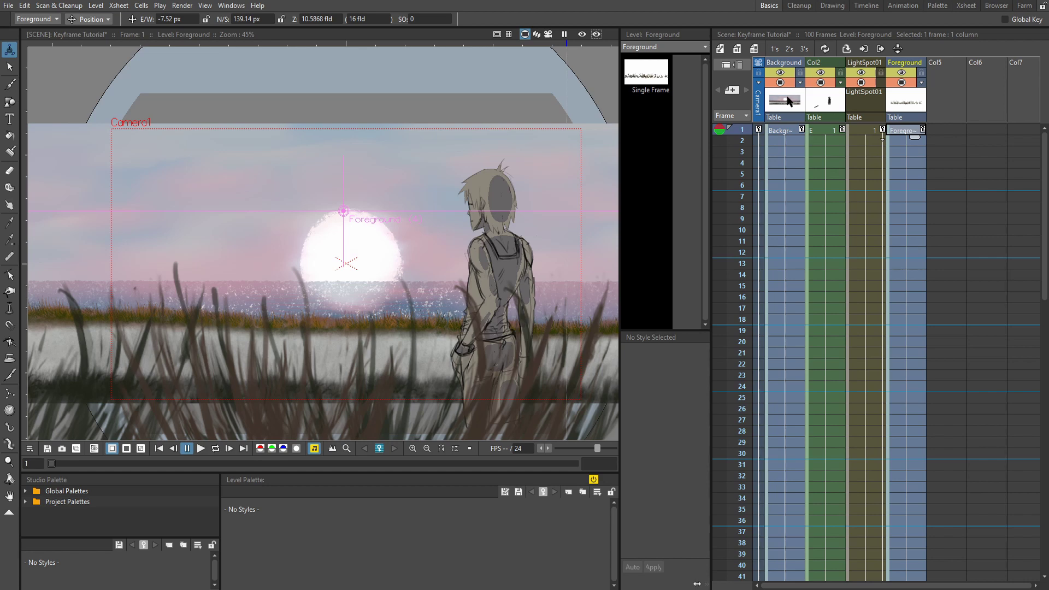
left_click(730, 67)
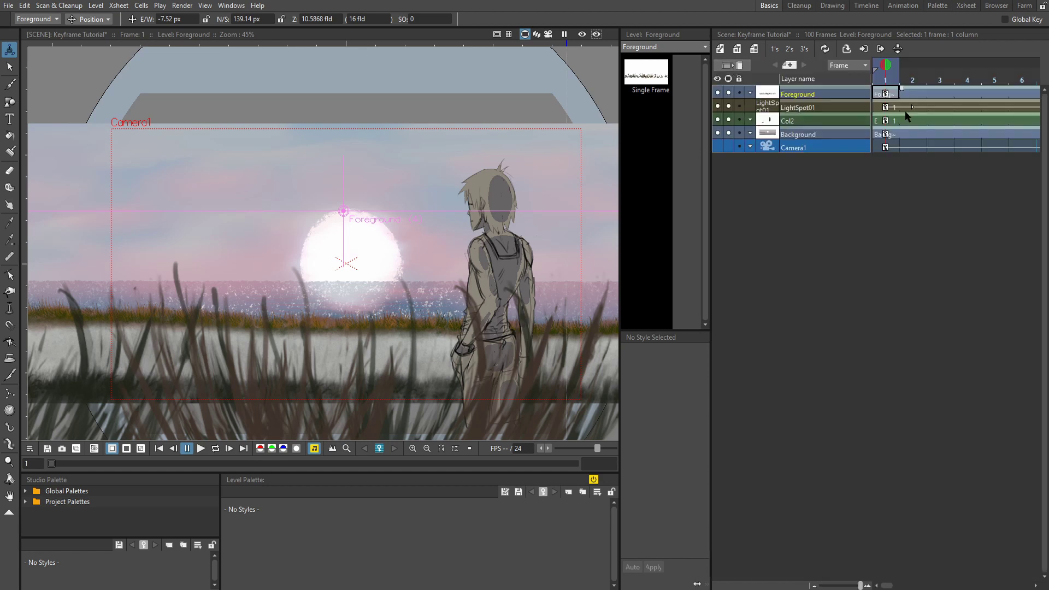
left_click(739, 66)
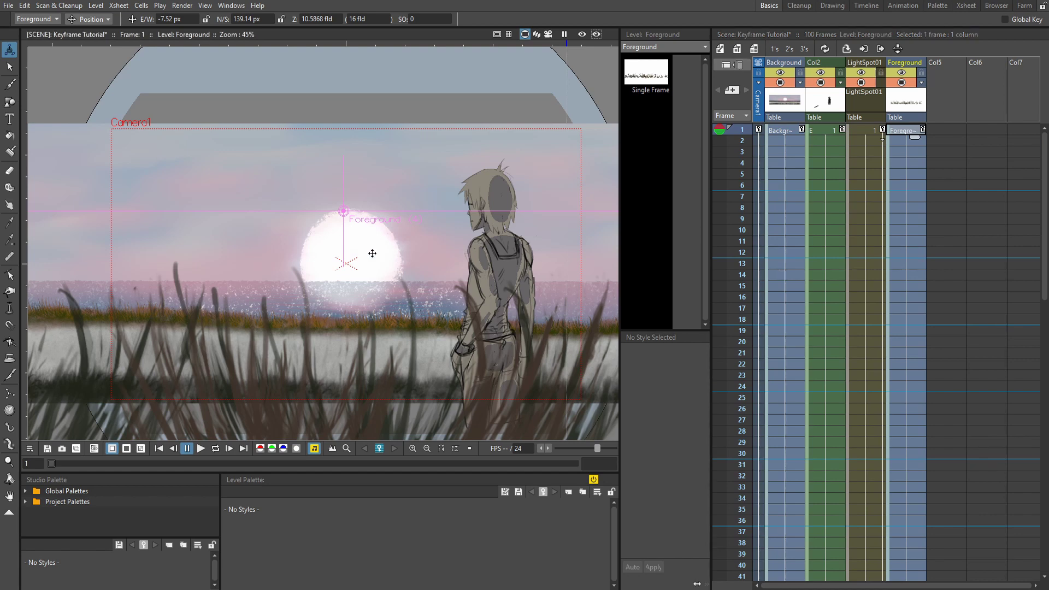
Delete the frame 1 keyframes of the Background, Col2, LightSpot01 and Foreground columns.
scroll(335, 260, "down", 2)
scroll(367, 352, "up", 1)
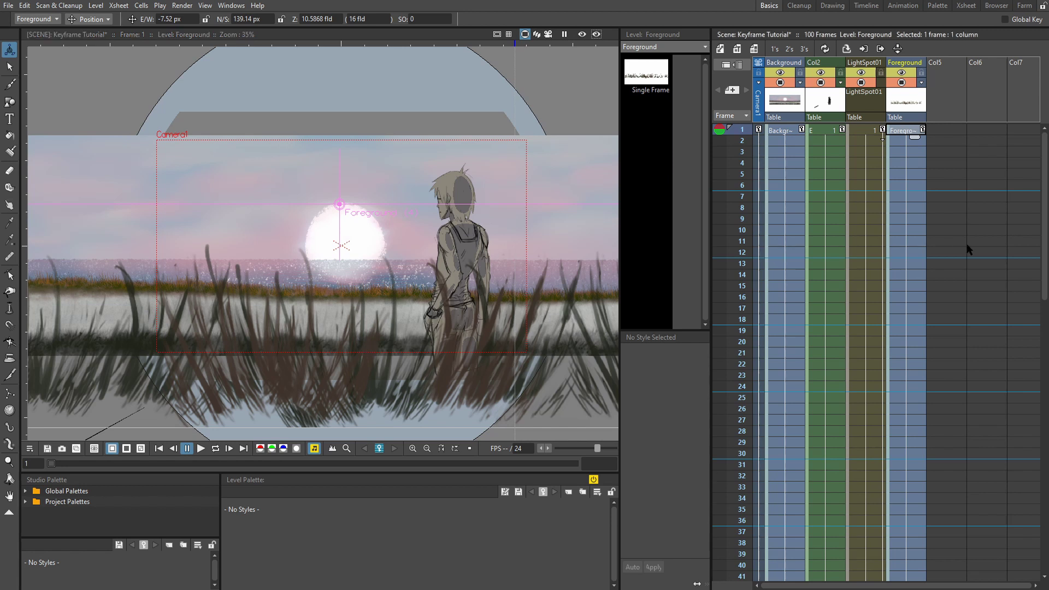
right_click(802, 133)
left_click(847, 286)
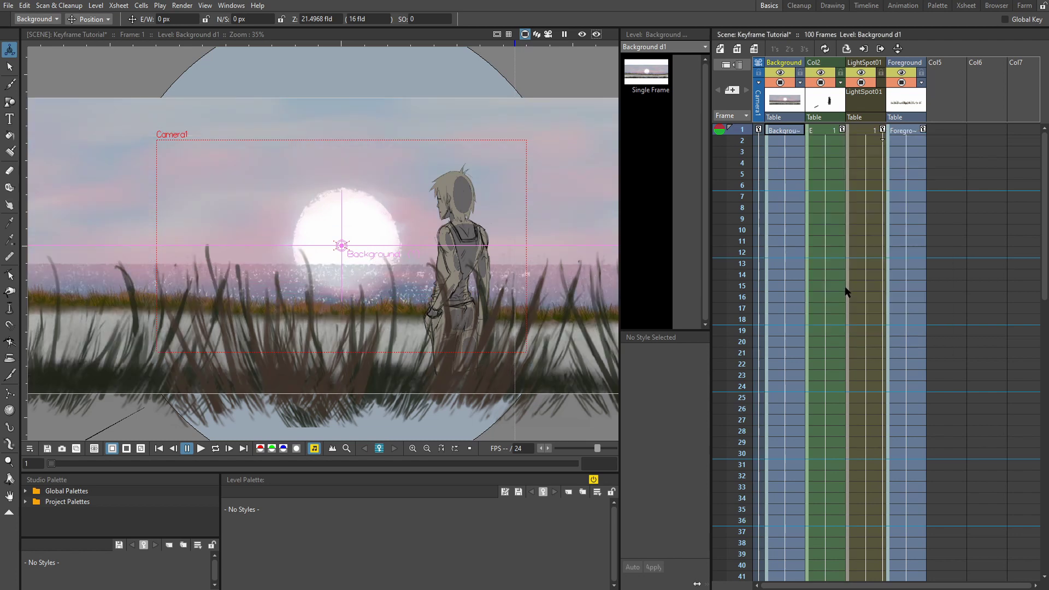
right_click(843, 133)
left_click(874, 290)
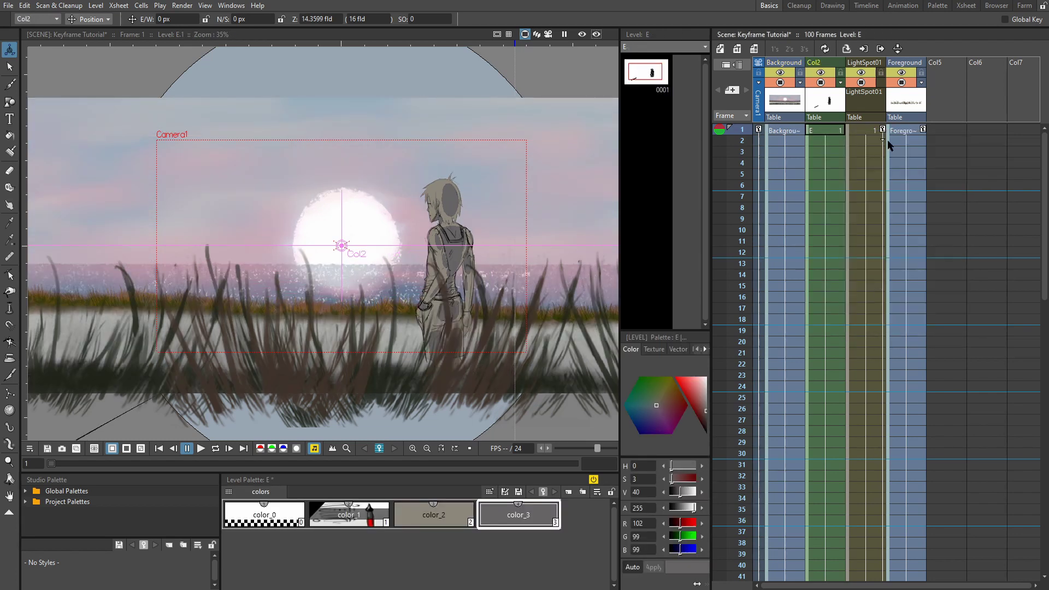
right_click(882, 131)
left_click(901, 304)
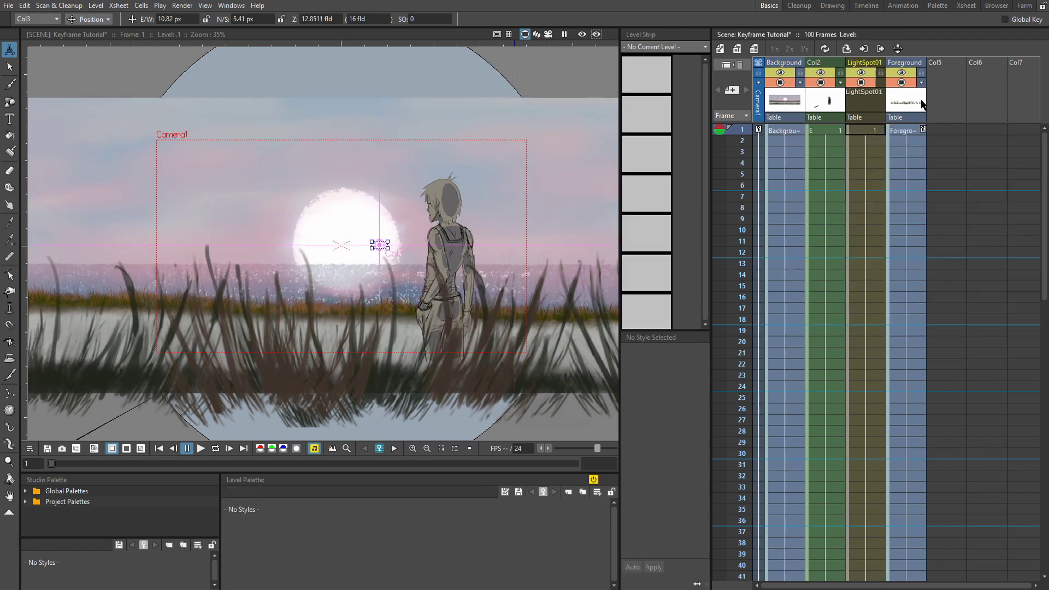
right_click(922, 129)
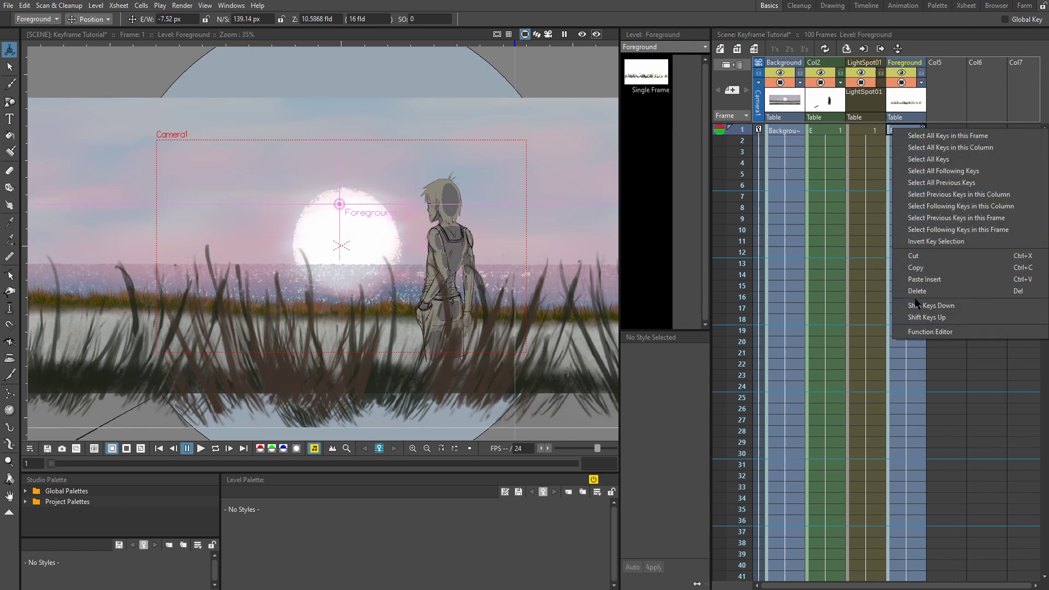
left_click(913, 290)
Delete the LightSpot01 keyframe at frame 100 and the Camera1 keyframes at frames 100 and 1.
scroll(874, 491, "down", 15)
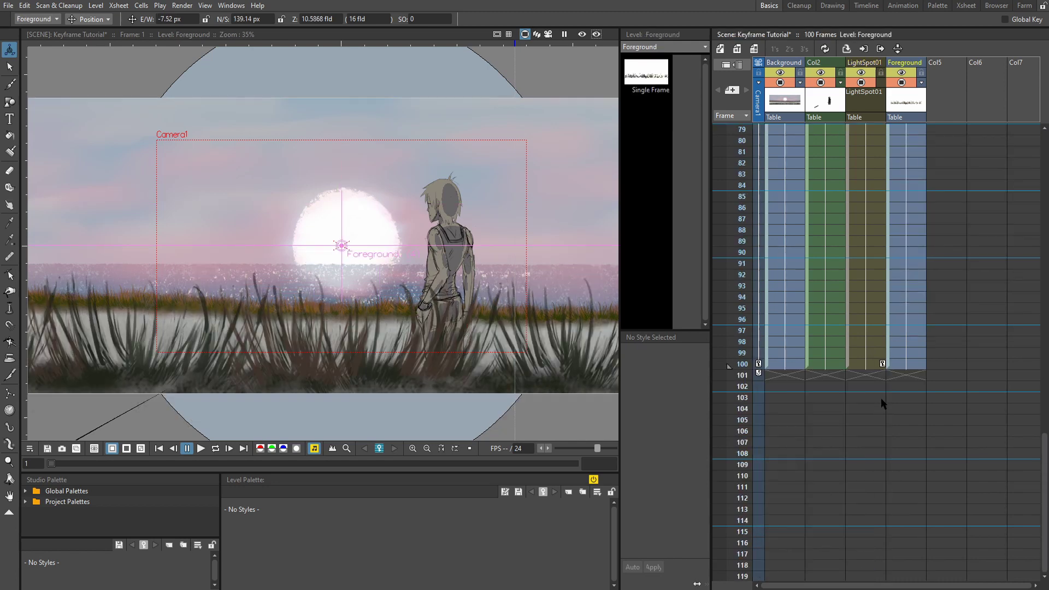
right_click(881, 366)
left_click(901, 532)
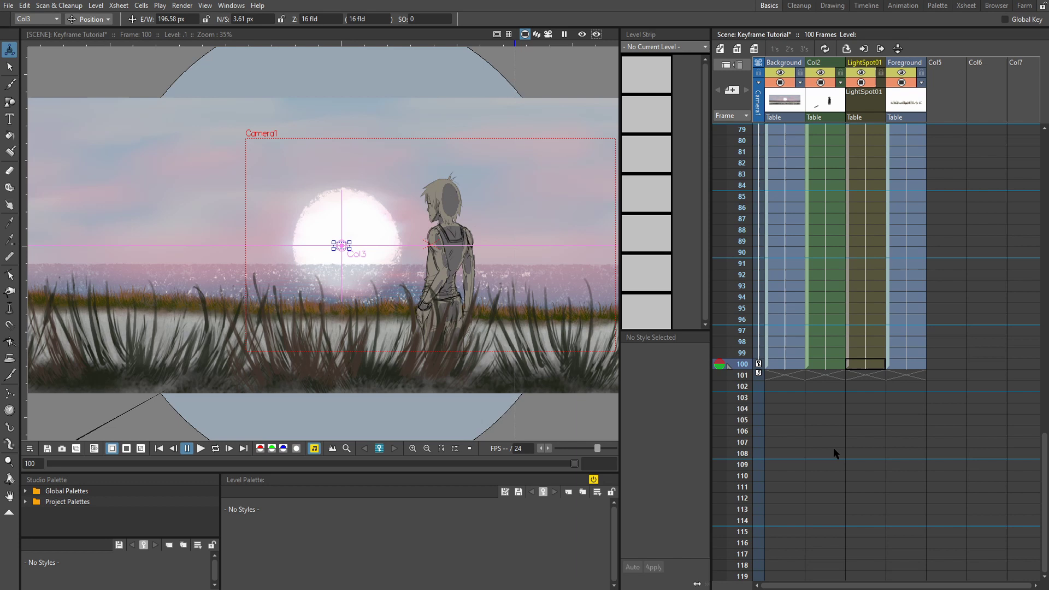
right_click(758, 365)
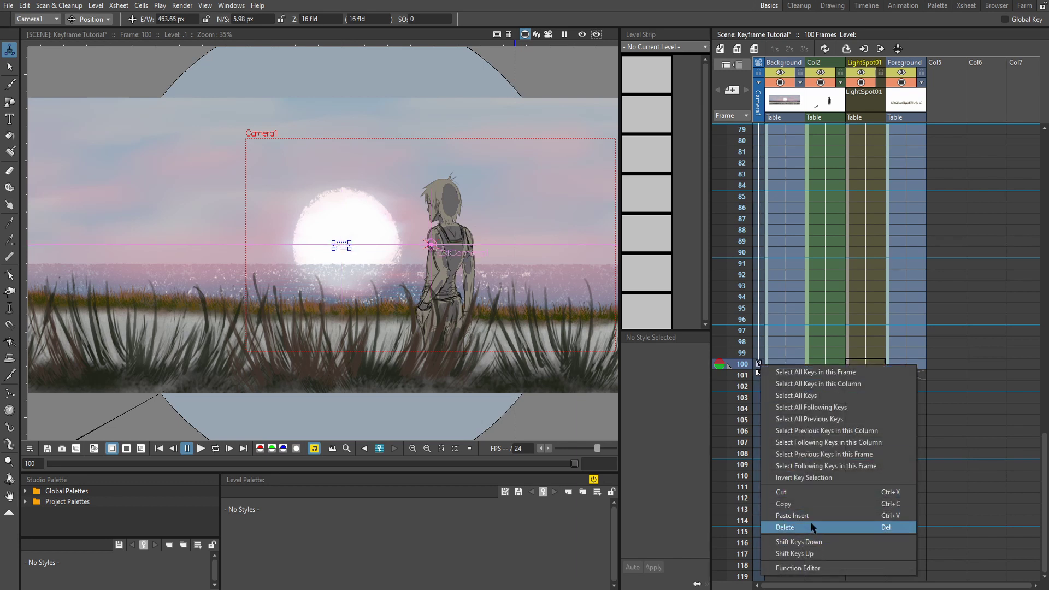
left_click(811, 524)
scroll(790, 404, "up", 15)
scroll(785, 233, "up", 10)
left_click(782, 131)
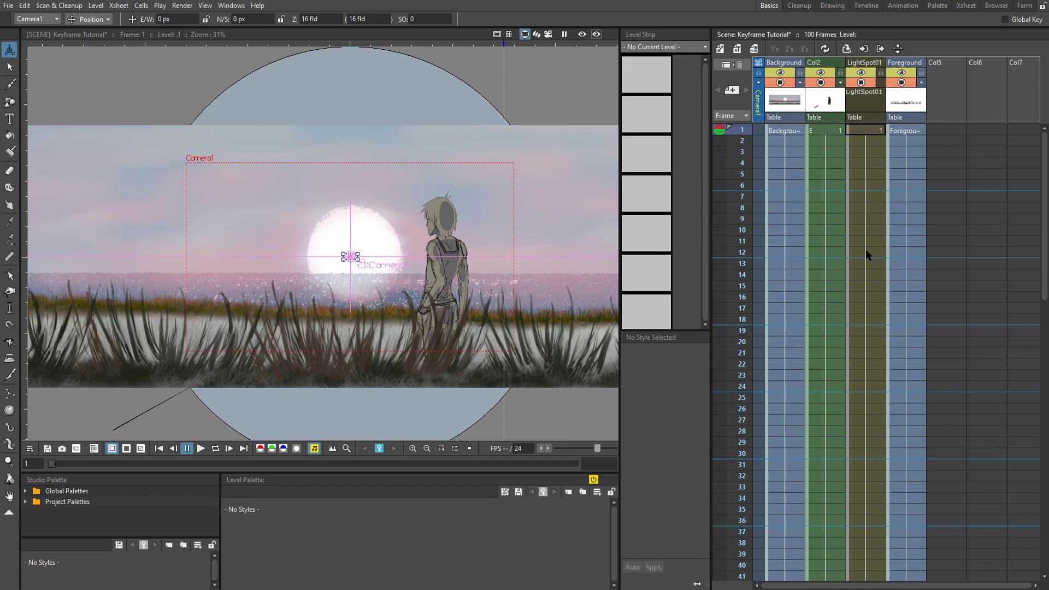
Inspect the depth placement of the layers and camera in the 3D view, and return to the camera stand view.
left_click(537, 35)
scroll(282, 299, "up", 11)
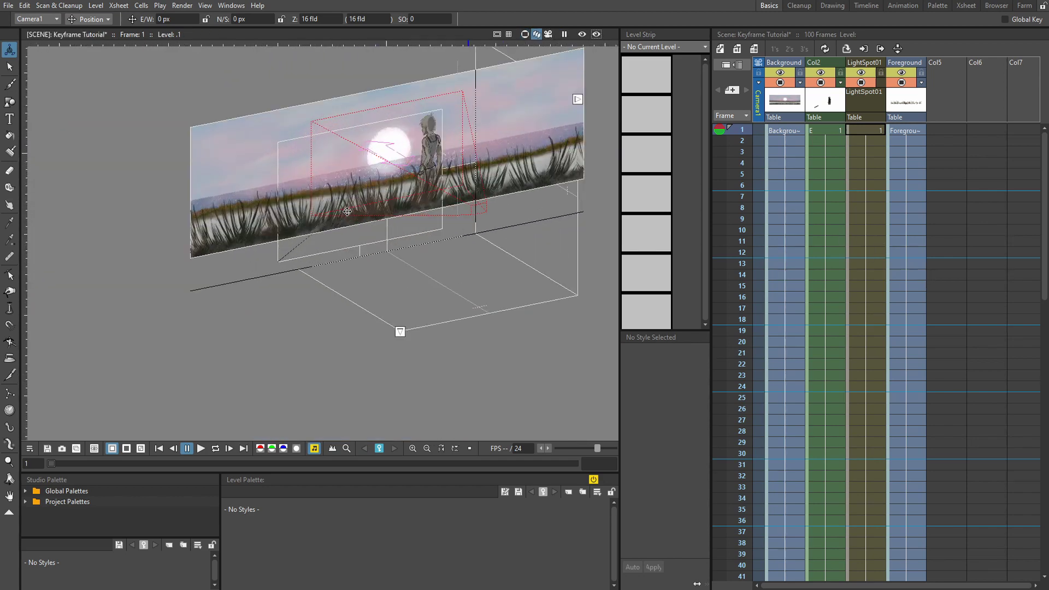
scroll(346, 211, "up", 1)
left_click_drag(324, 158, 296, 217)
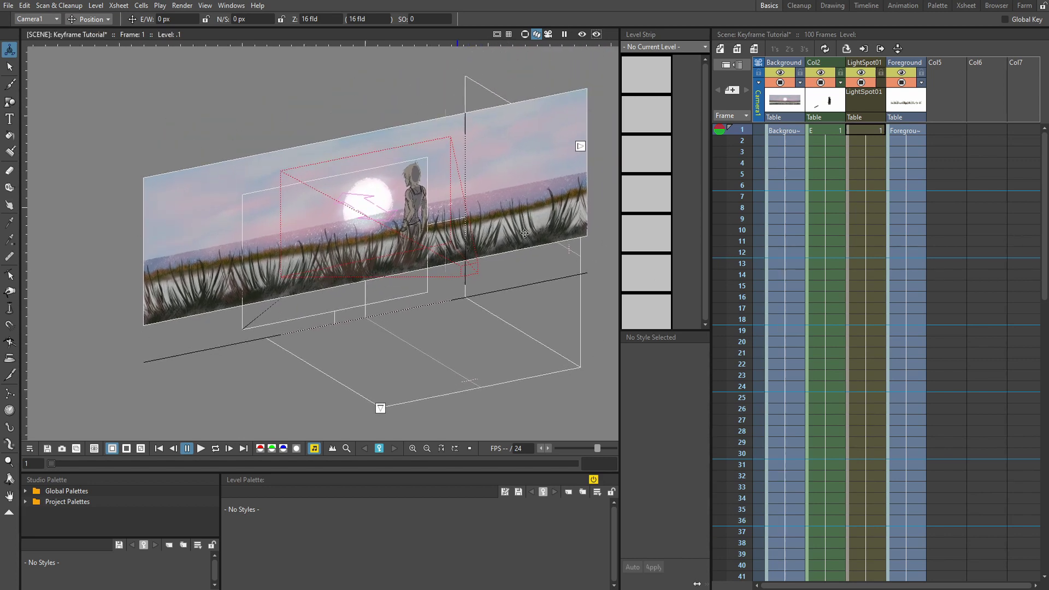
left_click_drag(524, 234, 460, 267)
scroll(346, 287, "down", 1)
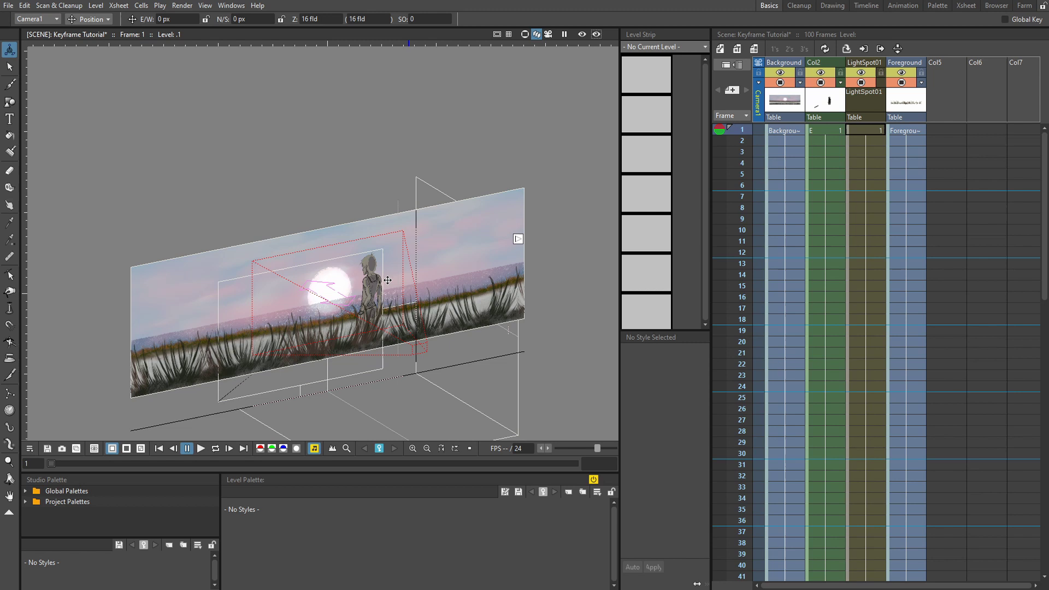
left_click_drag(416, 292, 417, 280)
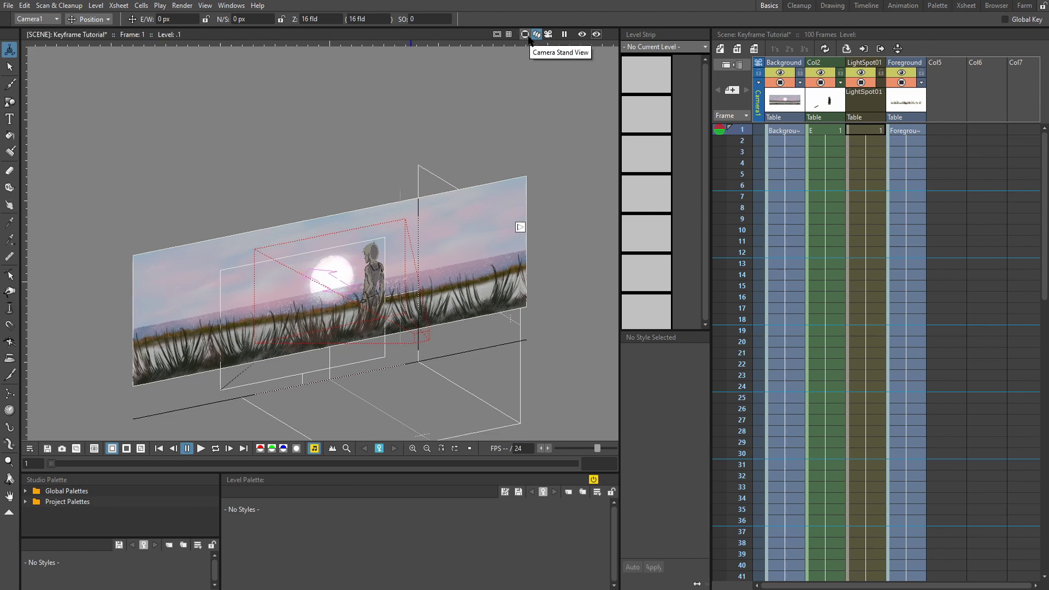
left_click(526, 36)
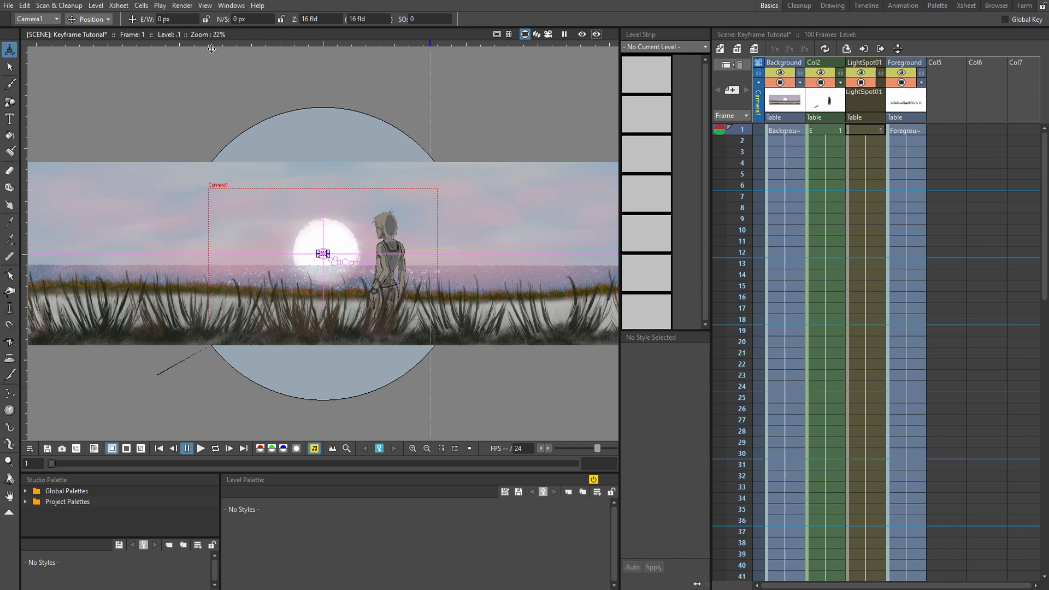
Move the Background layer along Z to about 17.7 fld and check its depth in the 3D view.
left_click(40, 19)
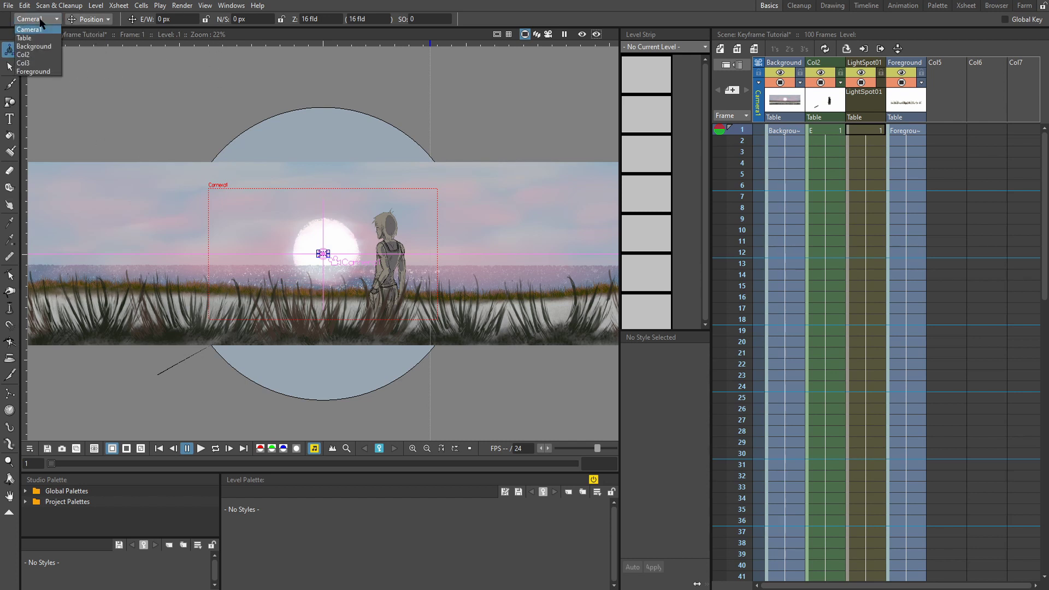
left_click(50, 47)
scroll(349, 262, "up", 3)
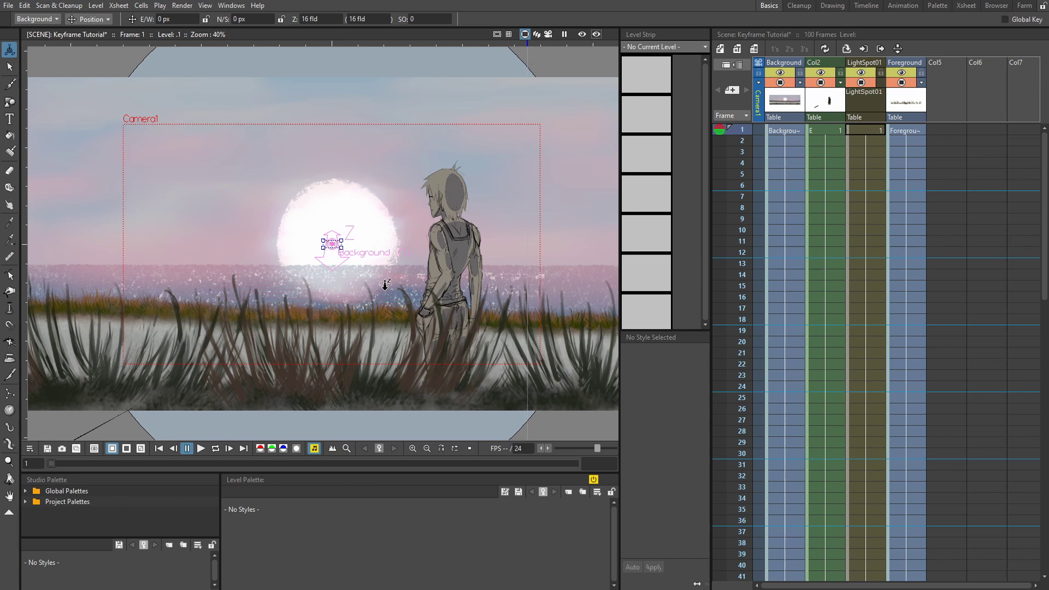
left_click_drag(385, 285, 385, 258)
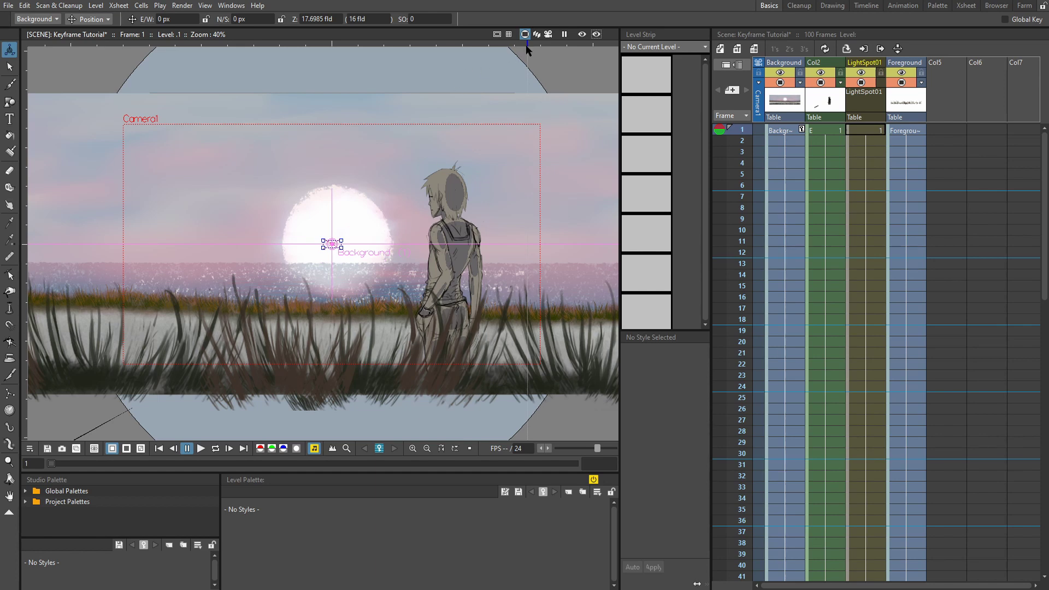
left_click(536, 34)
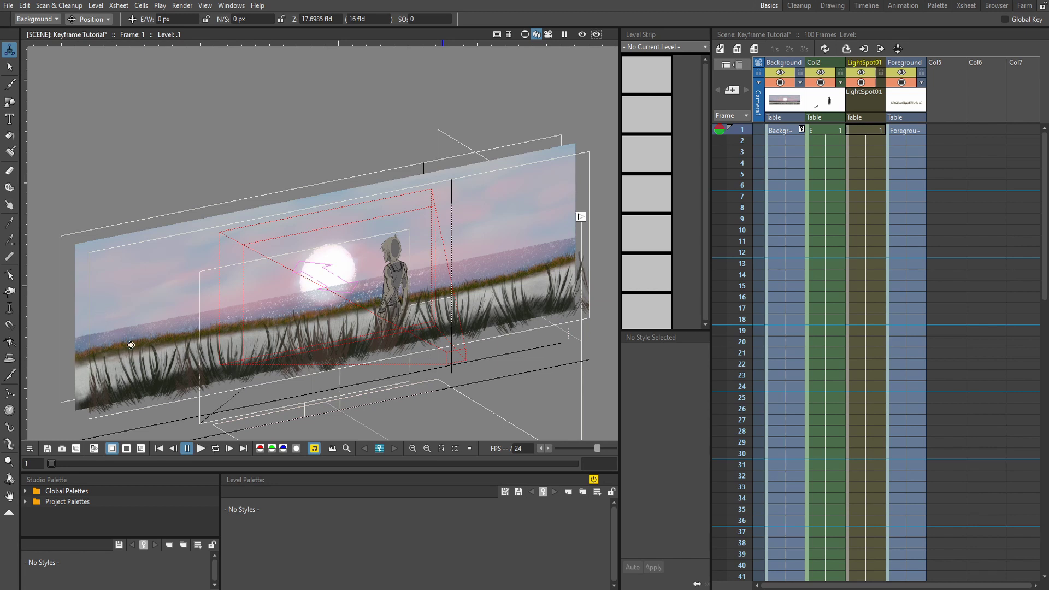
left_click(525, 35)
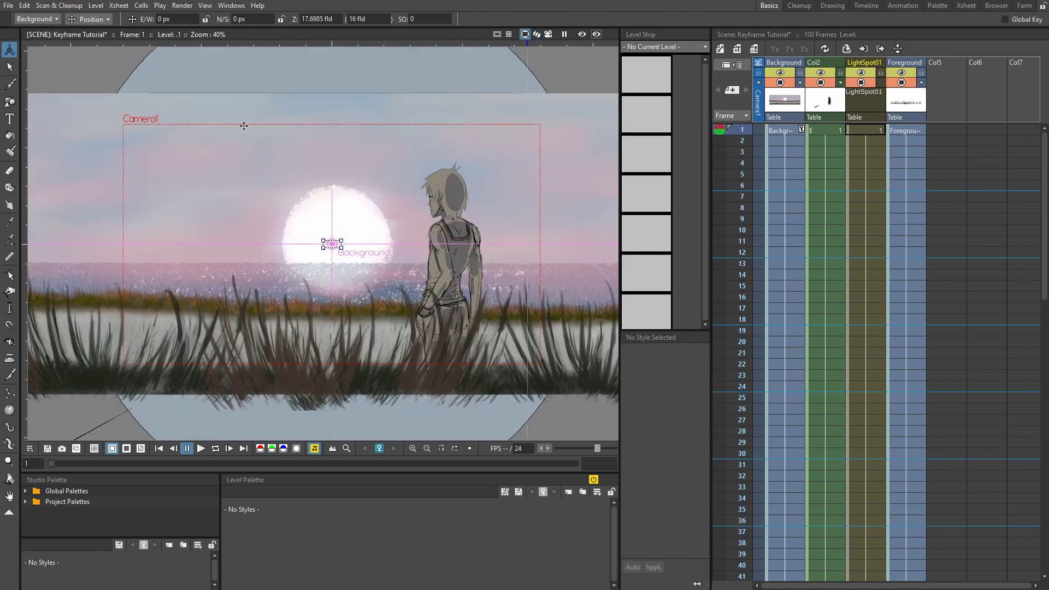
Move the Foreground layer along Z to about 14.5 fld at frame 1.
left_click(49, 19)
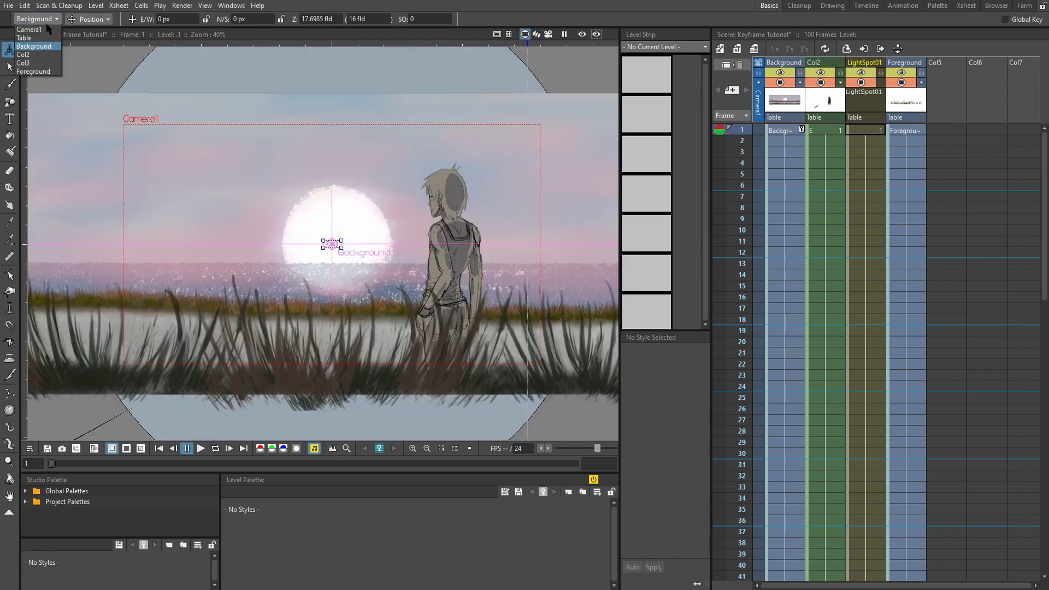
left_click(36, 74)
scroll(282, 234, "up", 1)
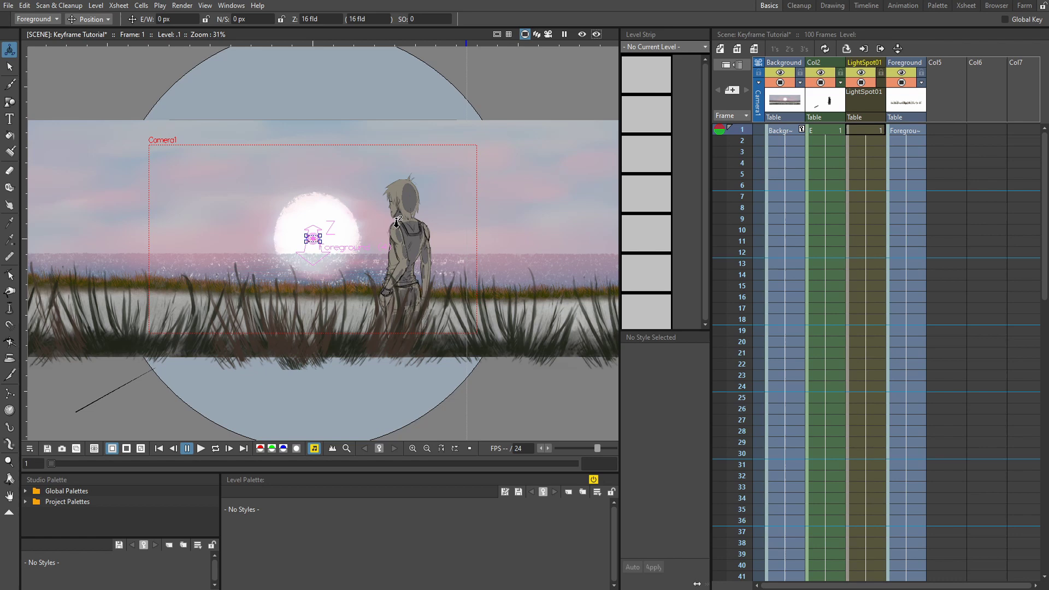
left_click_drag(397, 222, 401, 243)
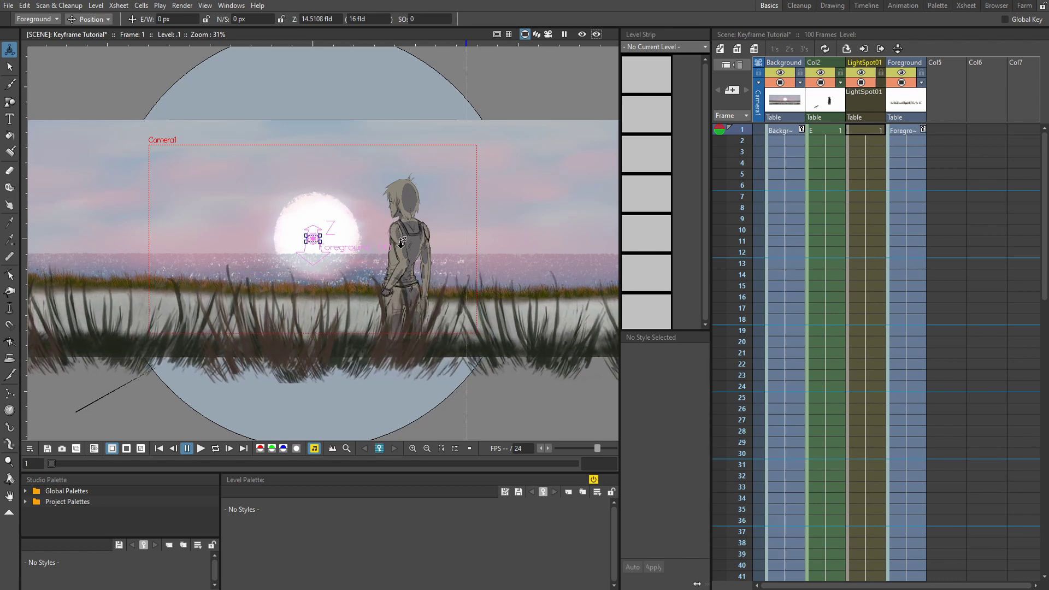
scroll(333, 287, "up", 1)
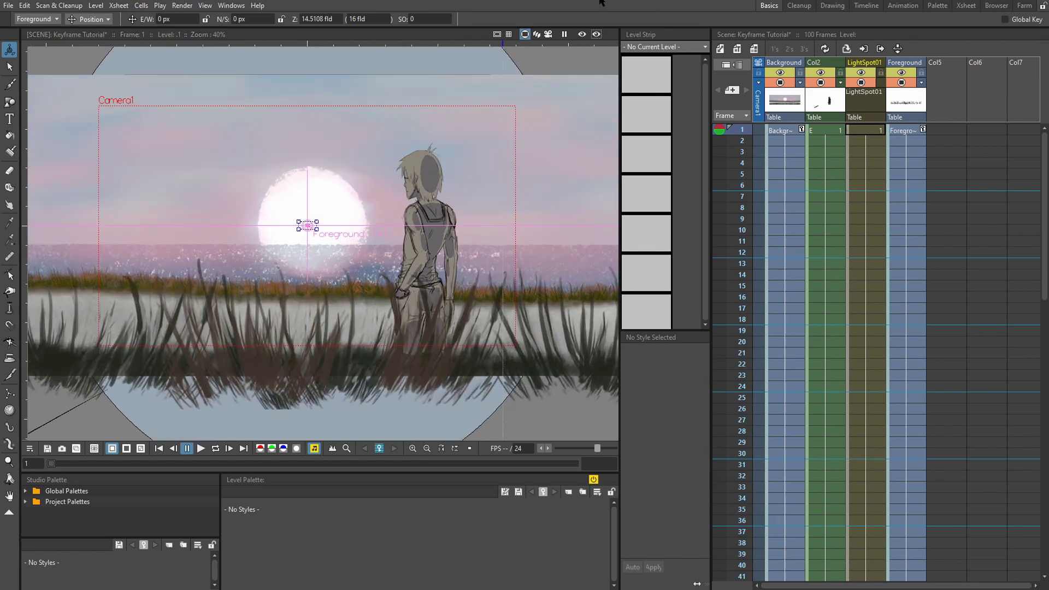
Save the scene and check the layer depths in the 3D view and the rendered preview, returning to the camera stand view.
left_click(536, 34)
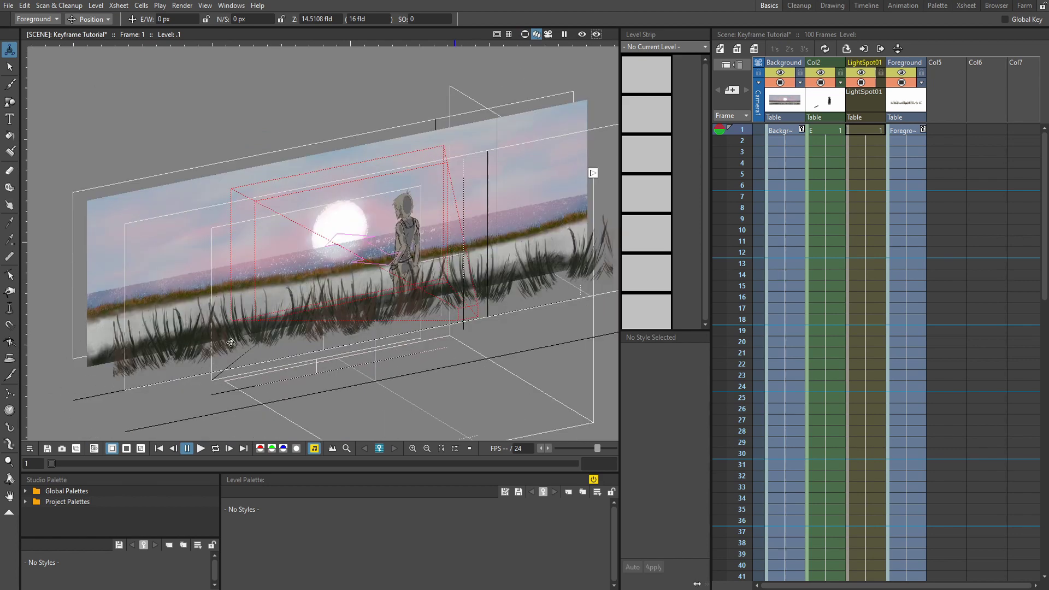
key("ctrl+s")
left_click(581, 34)
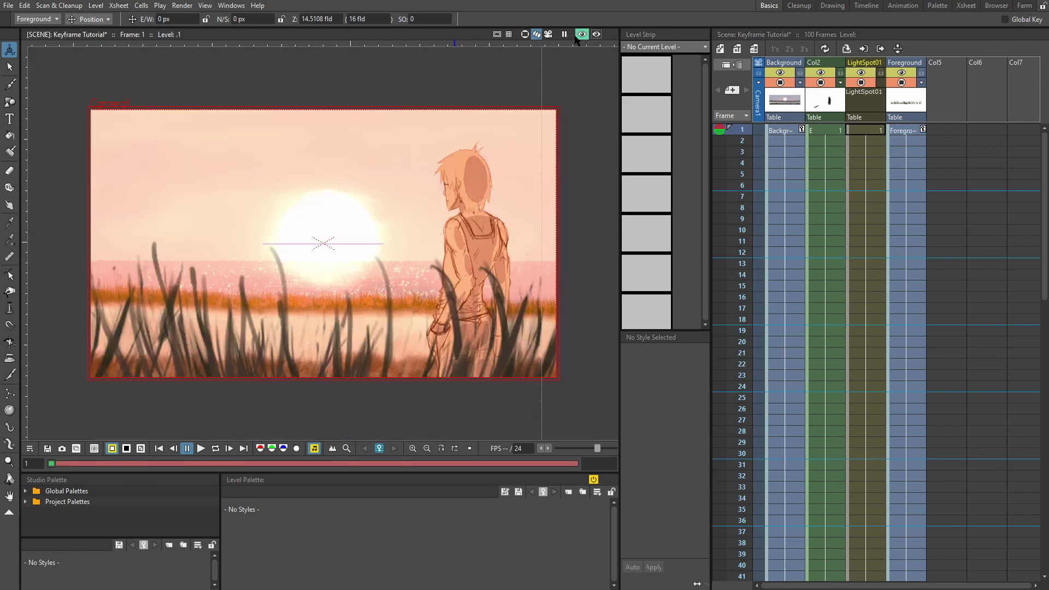
left_click(526, 34)
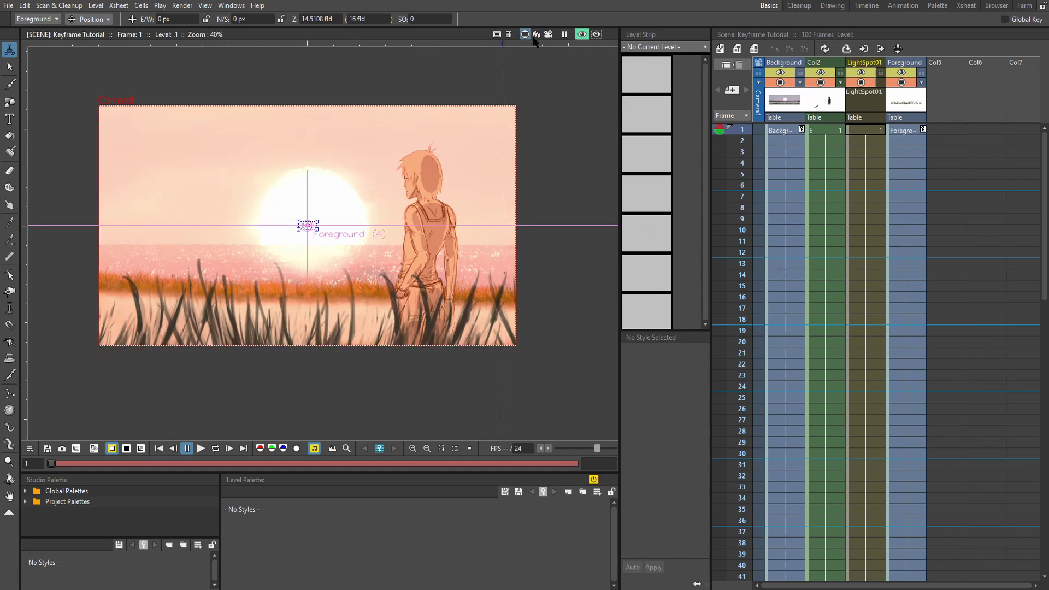
left_click(548, 36)
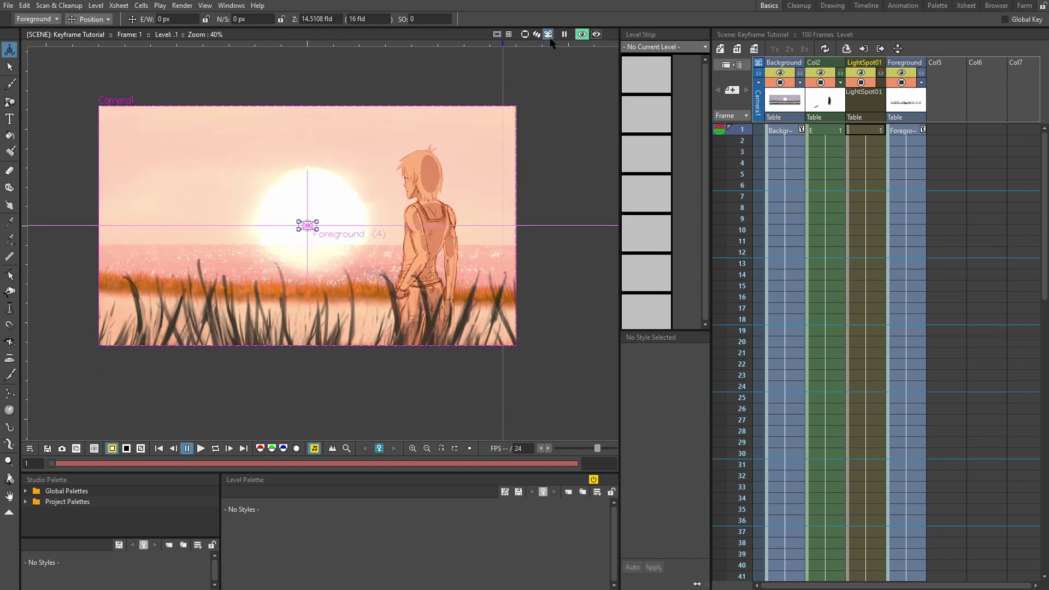
left_click(581, 35)
left_click(525, 34)
Move the Col2 character layer along Z to about 14.8 fld at frame 1.
scroll(417, 269, "up", 1)
left_click_drag(417, 269, 429, 292)
left_click(834, 130)
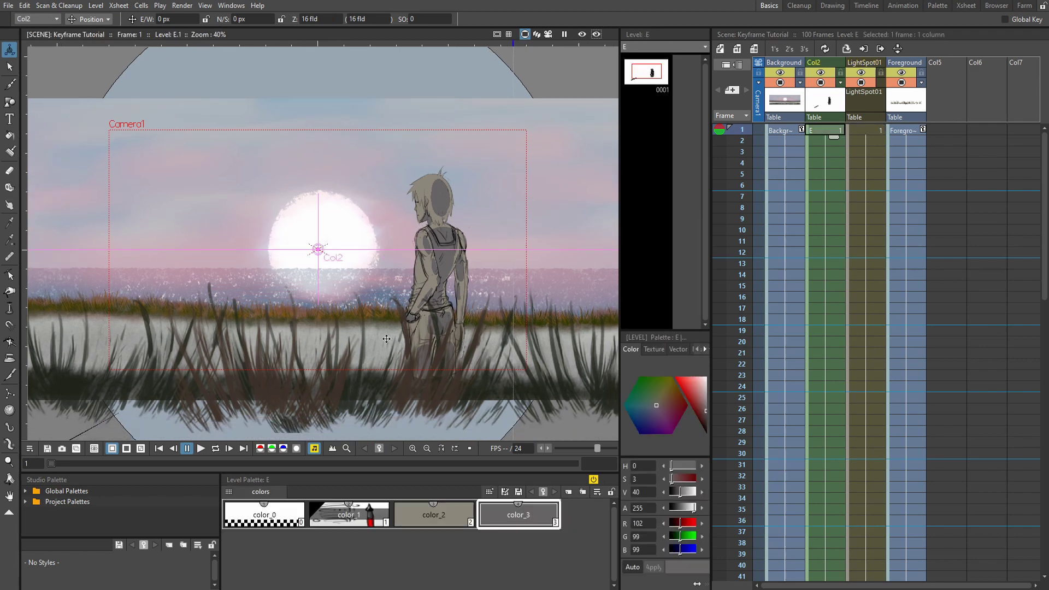
scroll(57, 142, "down", 2)
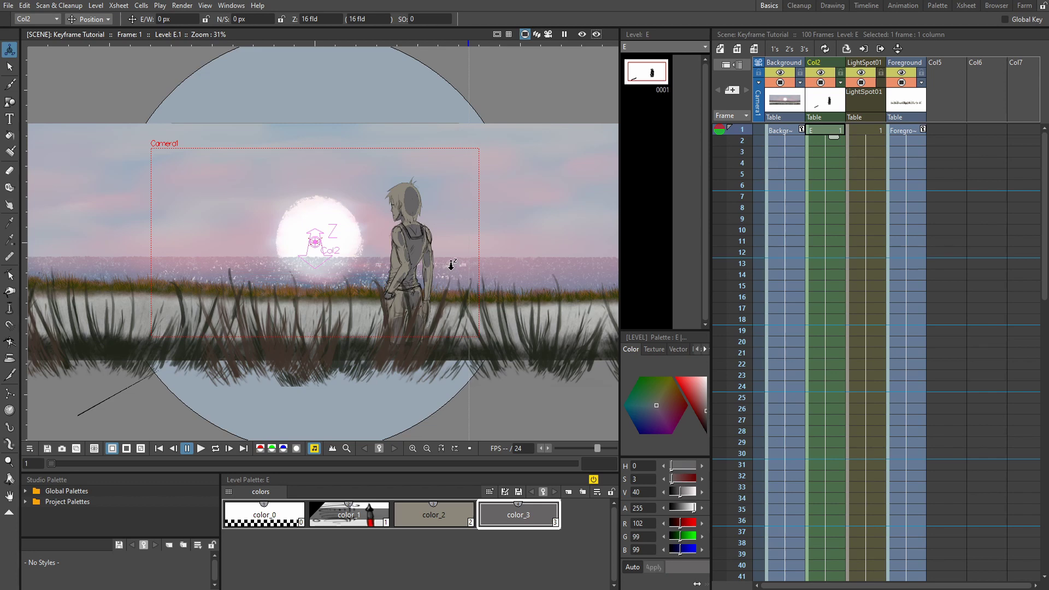
left_click_drag(451, 264, 459, 273)
scroll(457, 272, "up", 2)
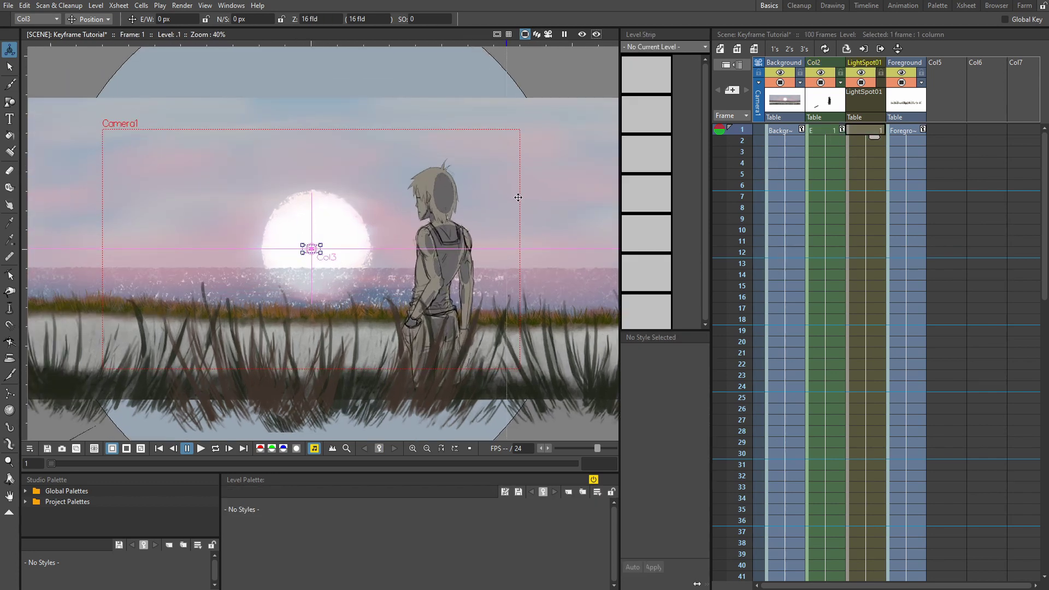
With the preview on, try several Z depths for the LightSpot01 column and settle it at about 14.79 fld, just in front of the character.
left_click_drag(513, 199, 527, 229)
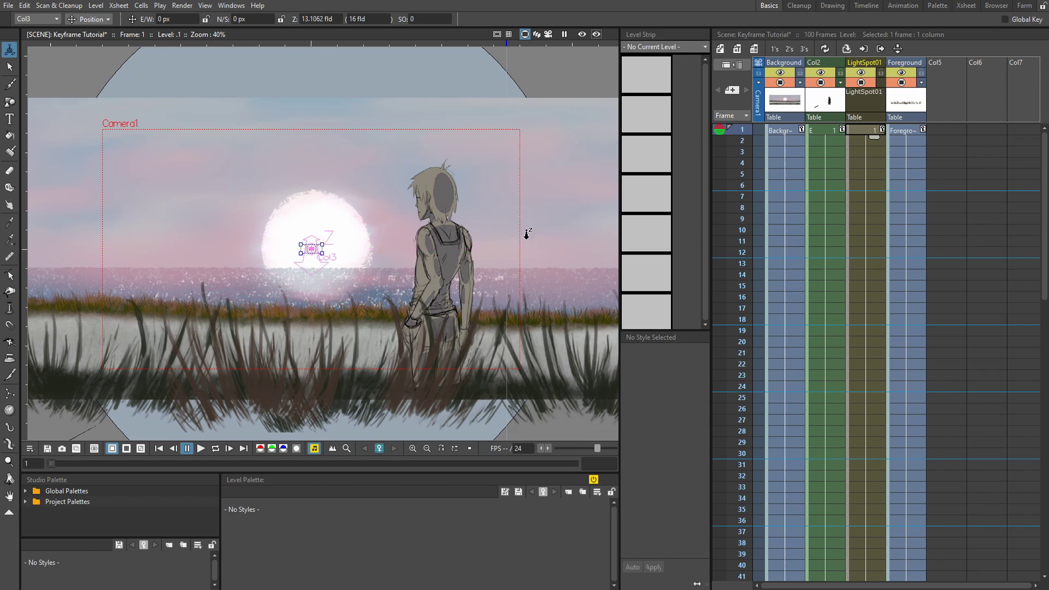
left_click(581, 35)
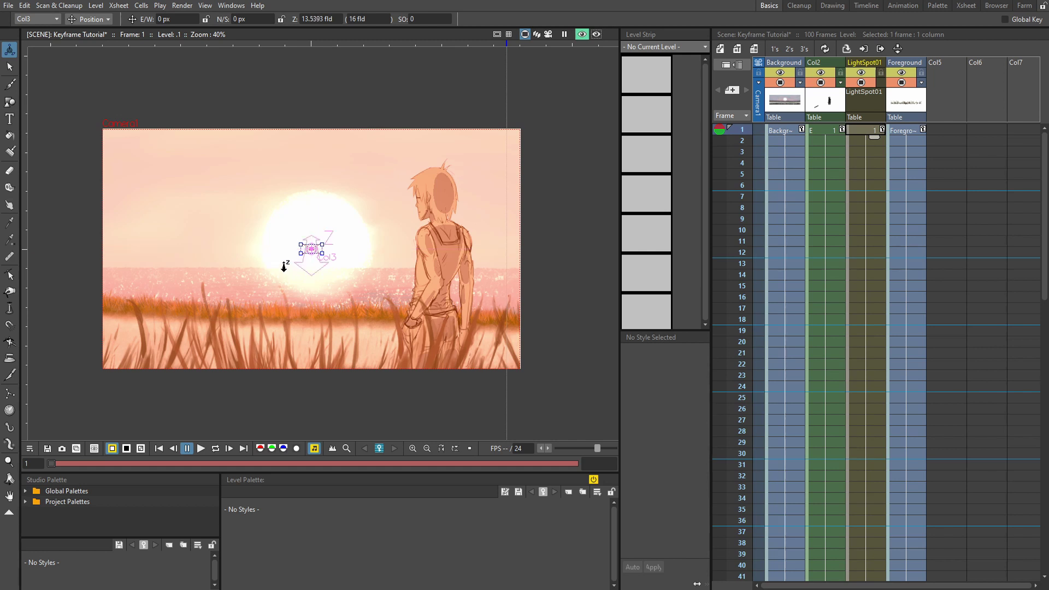
left_click_drag(283, 271, 282, 221)
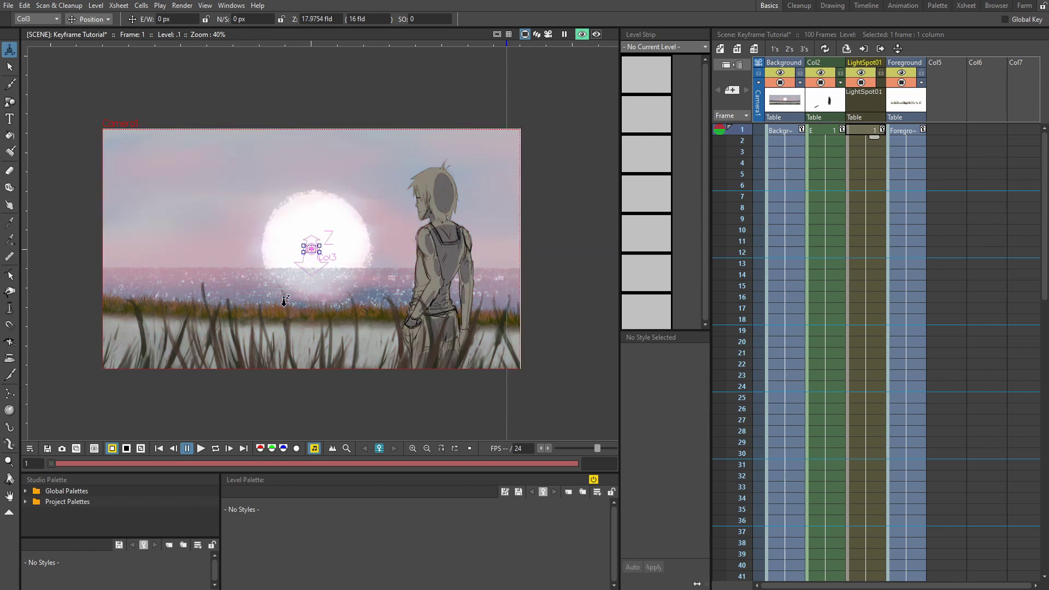
left_click_drag(284, 300, 284, 301)
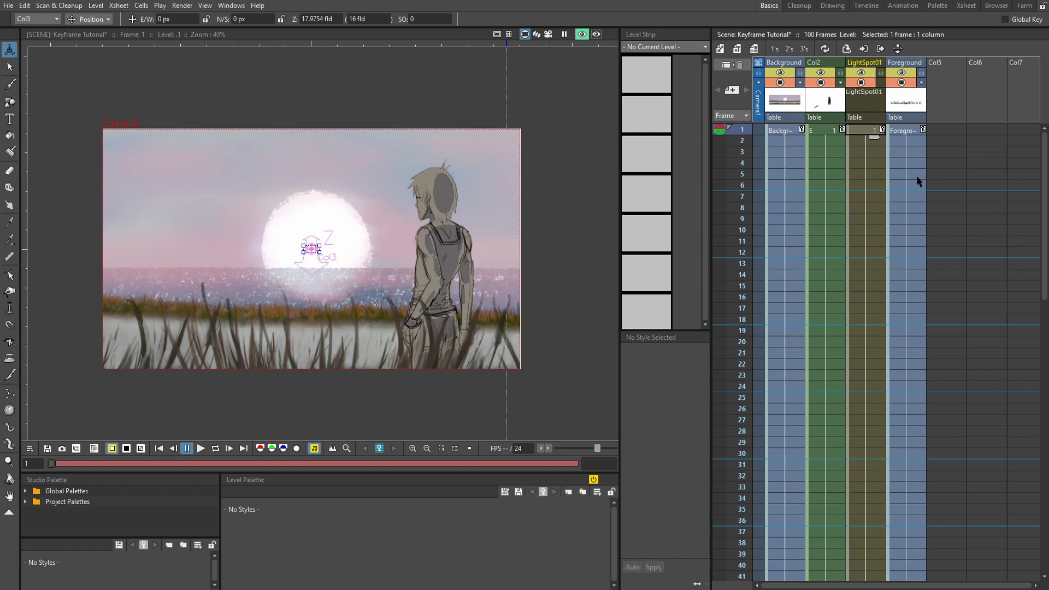
left_click_drag(400, 205, 406, 228)
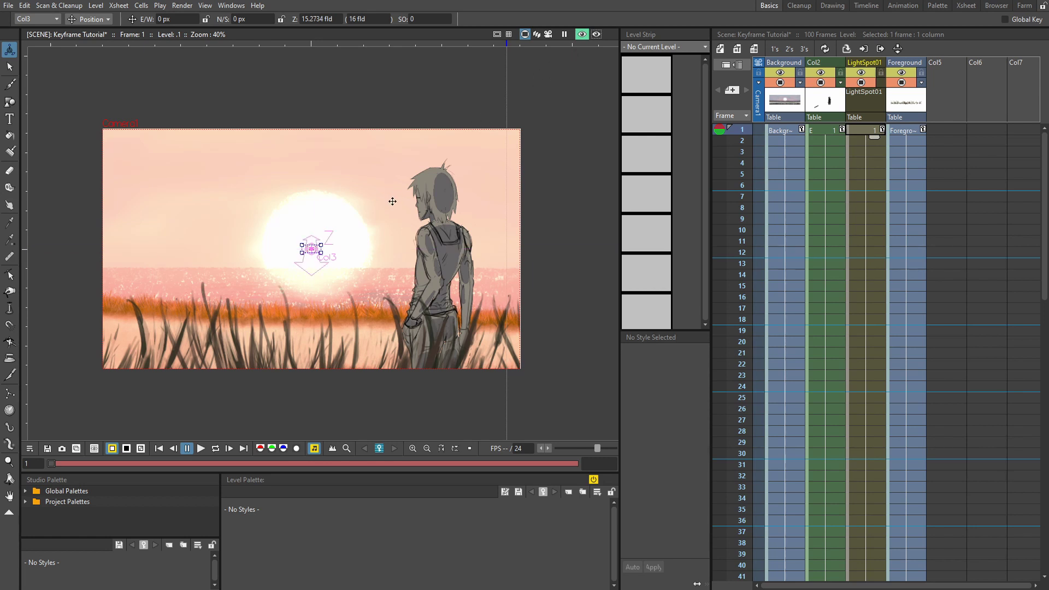
left_click_drag(393, 201, 391, 210)
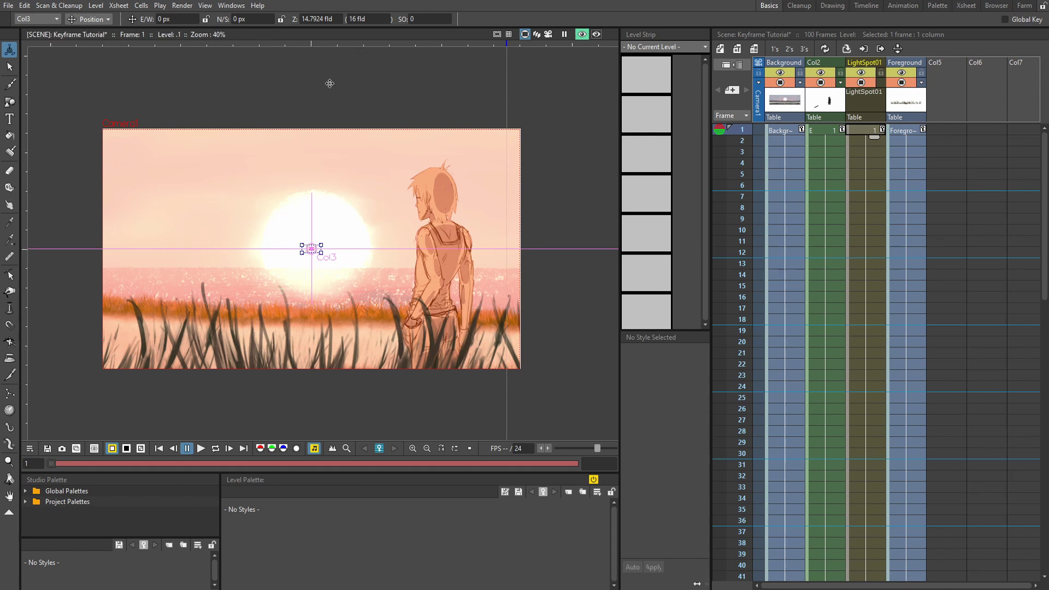
scroll(326, 284, "up", 1)
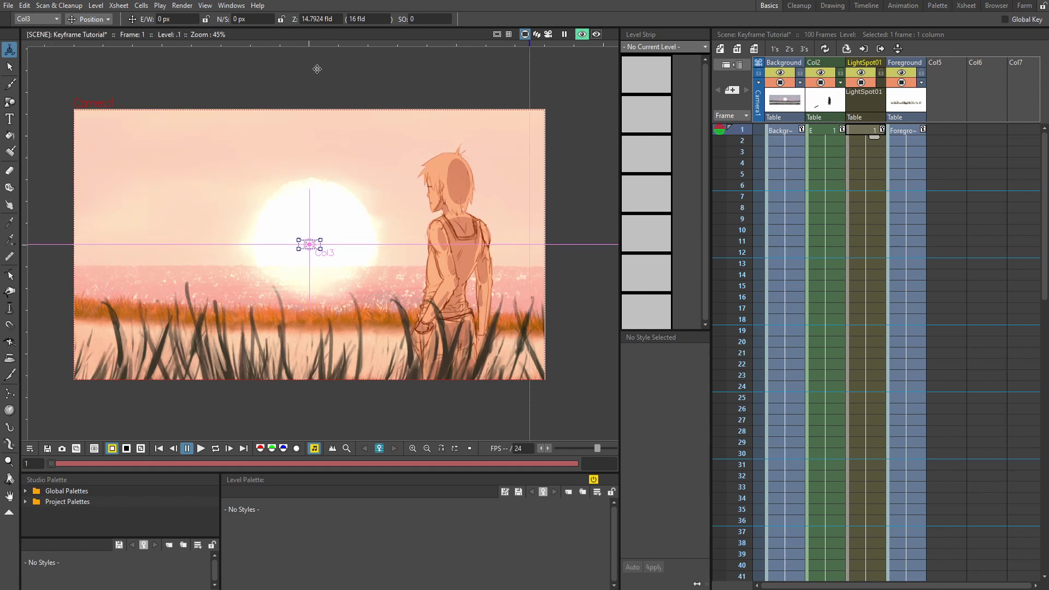
Compare the Z values of the Background, Col2, LightSpot01 and Foreground columns at frame 1.
left_click(314, 17)
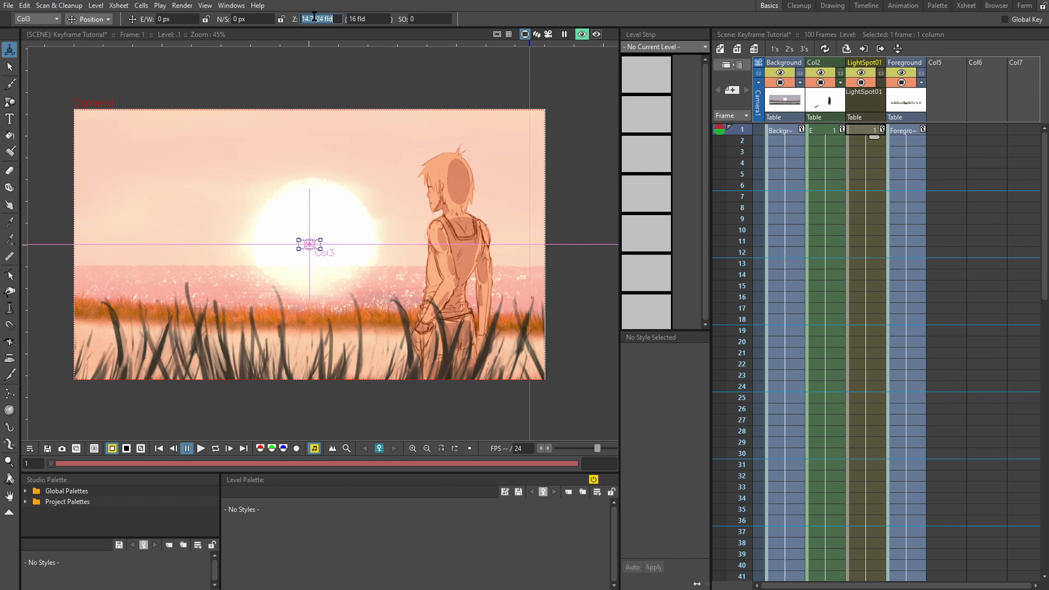
left_click(793, 130)
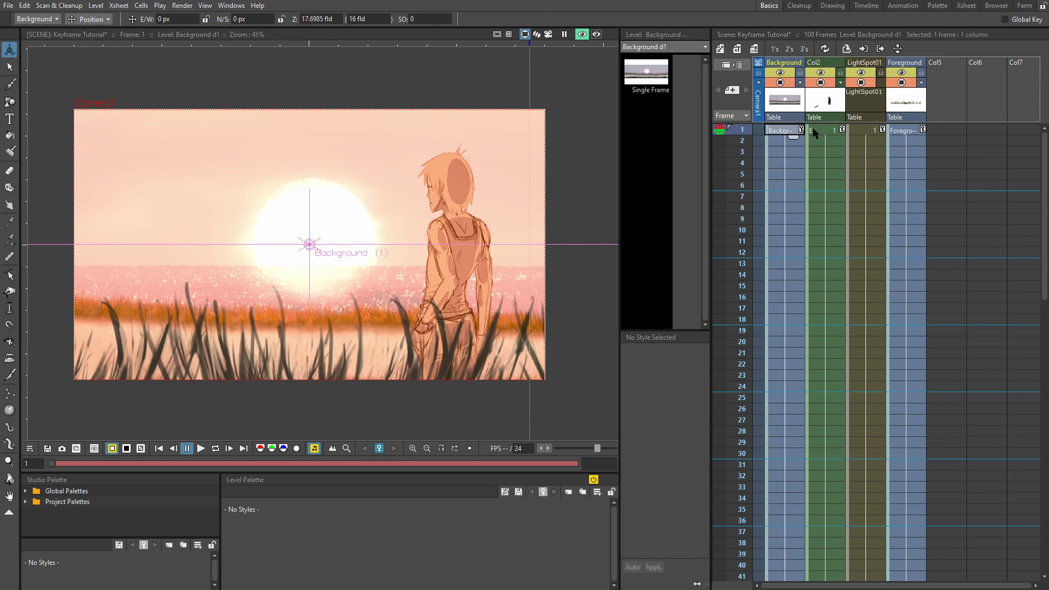
left_click(830, 131)
left_click(860, 130)
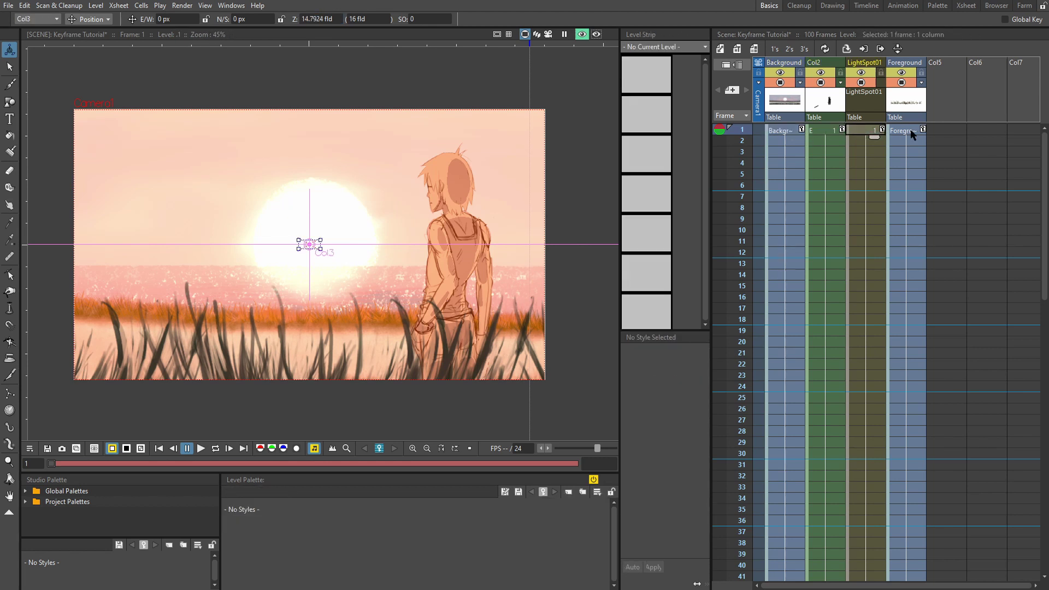
left_click(908, 130)
left_click(856, 128)
left_click(830, 131)
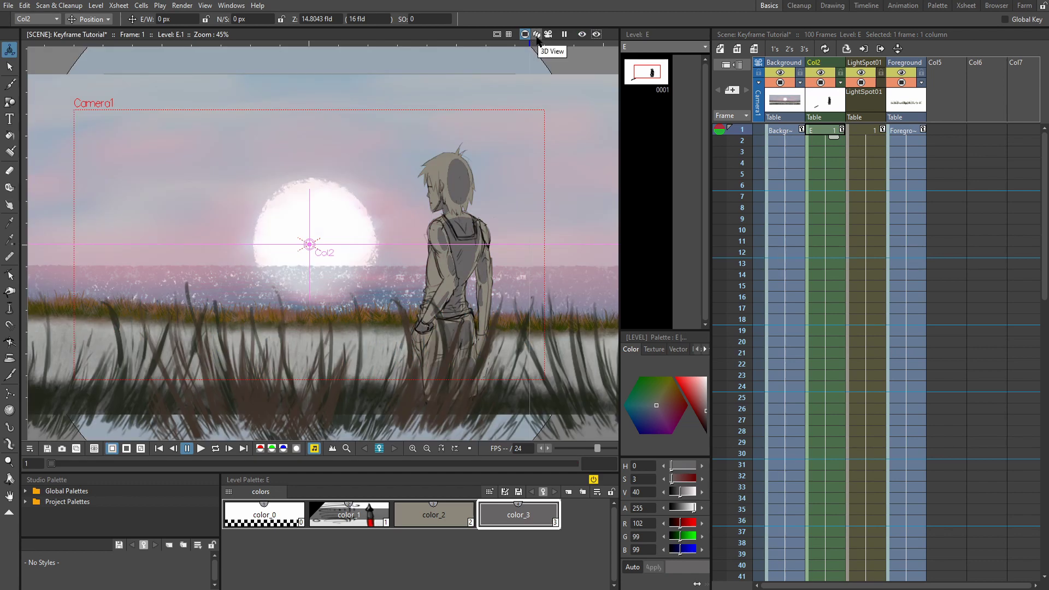
Check the spacing of all layers in the 3D view and return to the camera stand view.
left_click(536, 35)
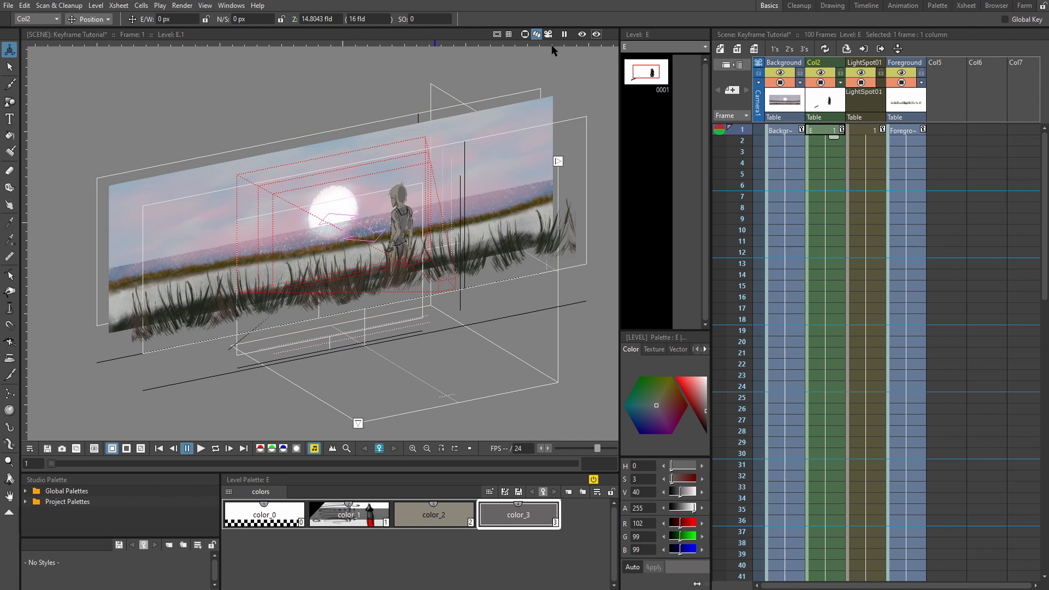
left_click(524, 34)
scroll(411, 291, "up", 1)
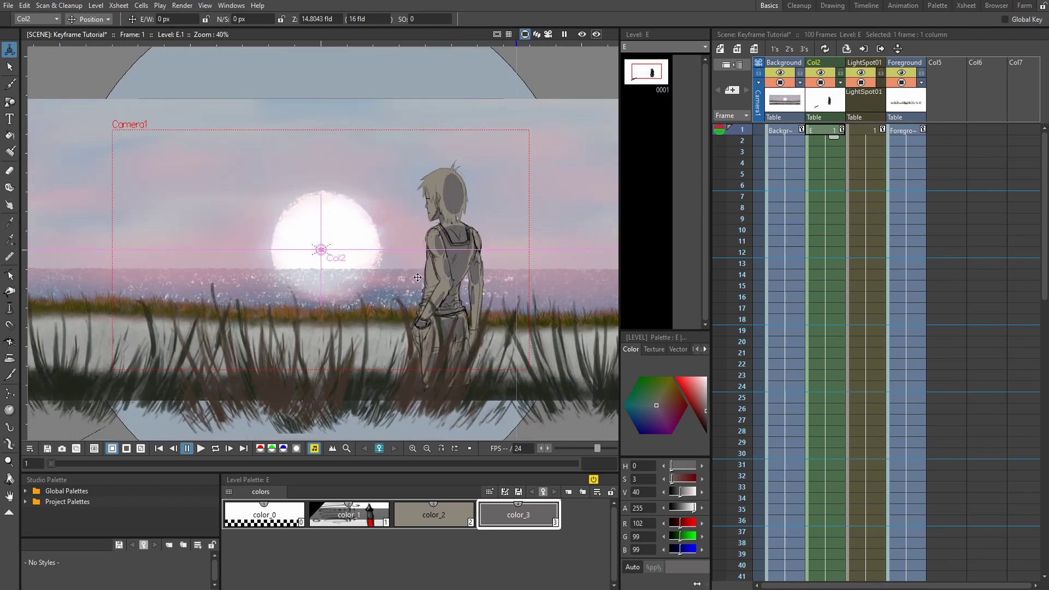
scroll(415, 278, "down", 1)
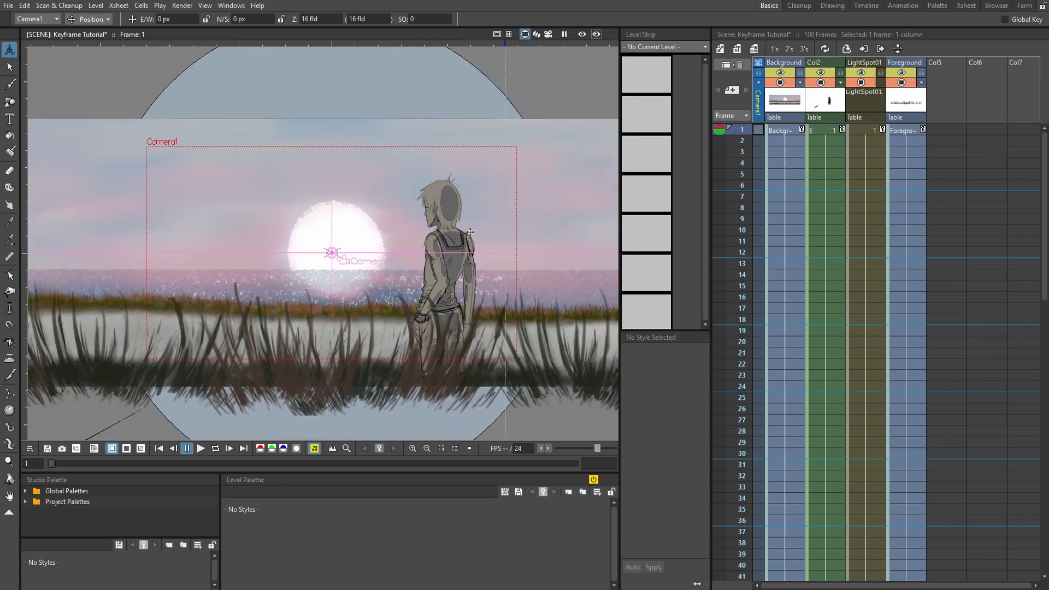
Set a keyframe for Camera1 at frame 1 and review the columns down to frame 100.
right_click(758, 131)
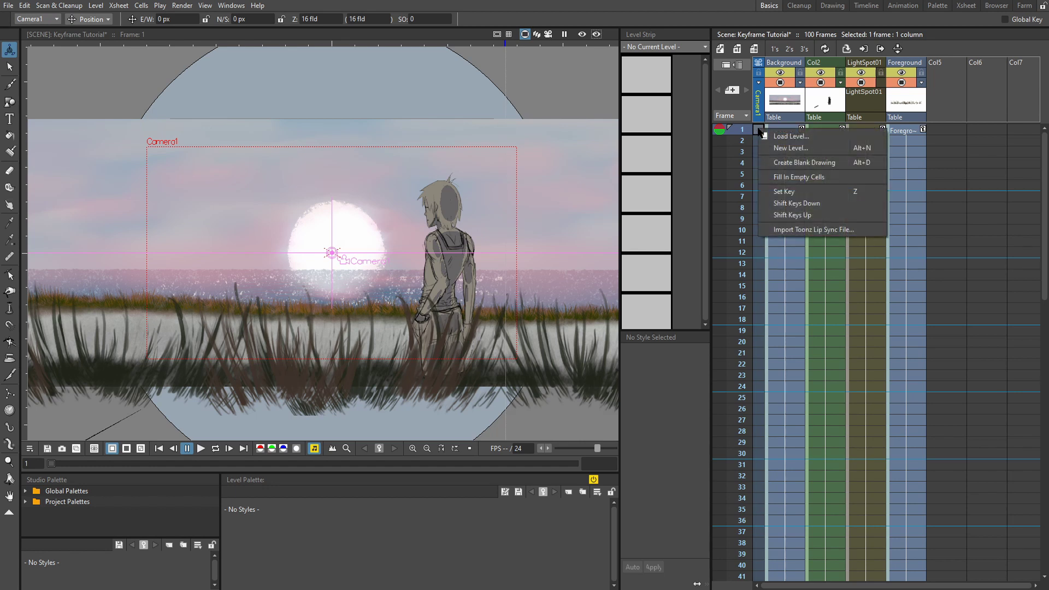
left_click(784, 192)
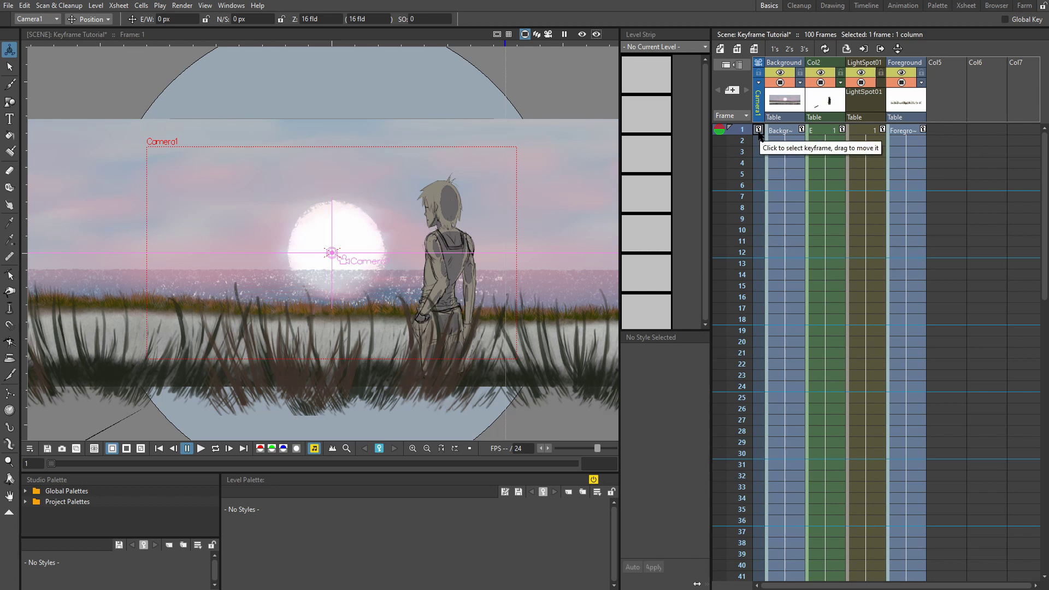
scroll(777, 175, "down", 2)
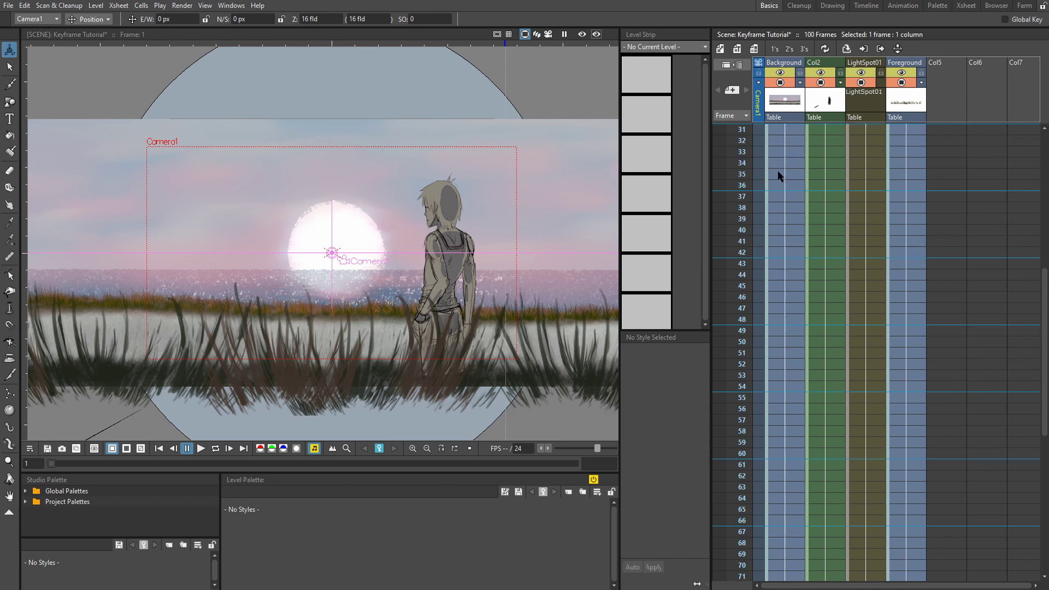
scroll(778, 170, "up", 2)
left_click(759, 130)
scroll(800, 231, "down", 20)
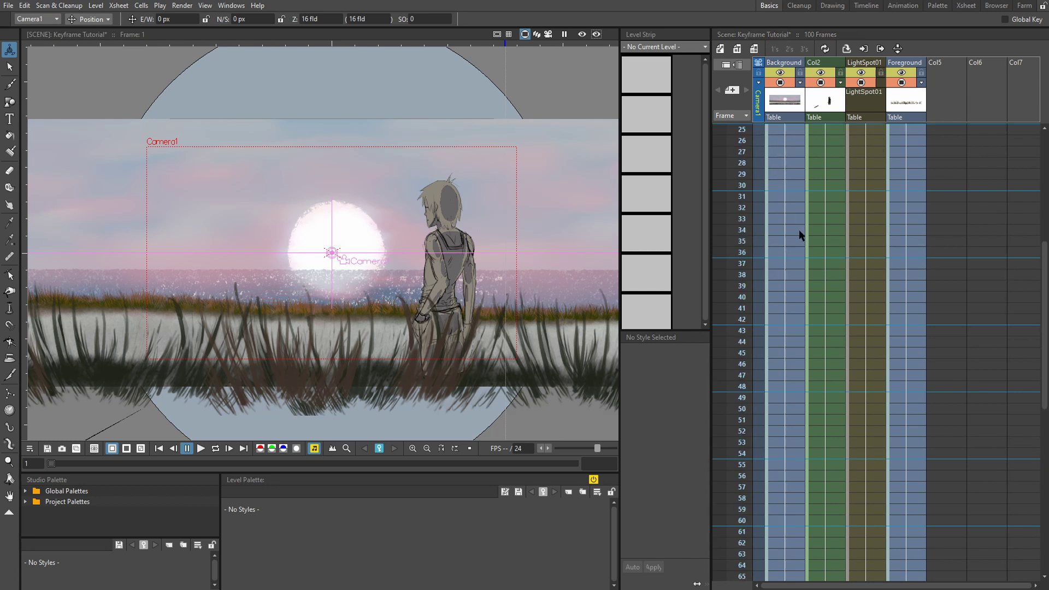
scroll(780, 336, "down", 3)
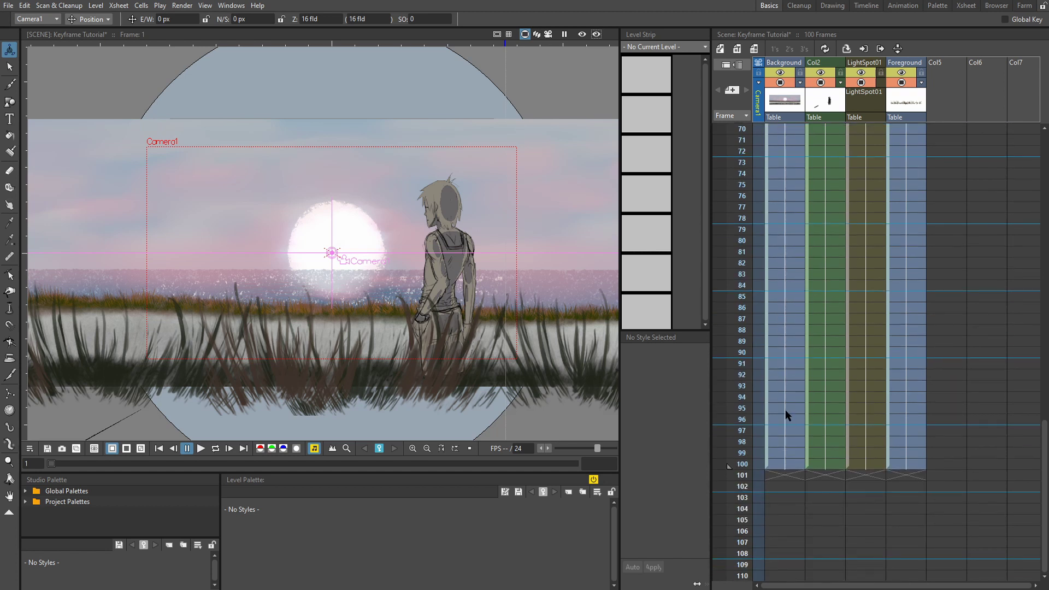
scroll(788, 432, "up", 20)
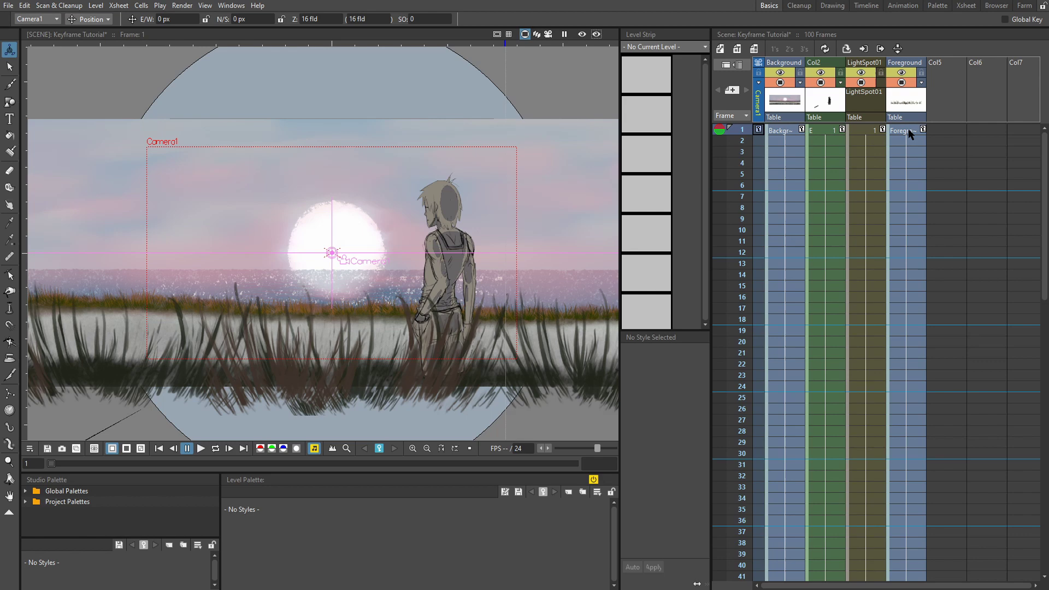
Shorten the Foreground column to a single frame and extend its exposure back to frame 100.
left_click_drag(908, 132, 920, 91)
left_click(922, 163)
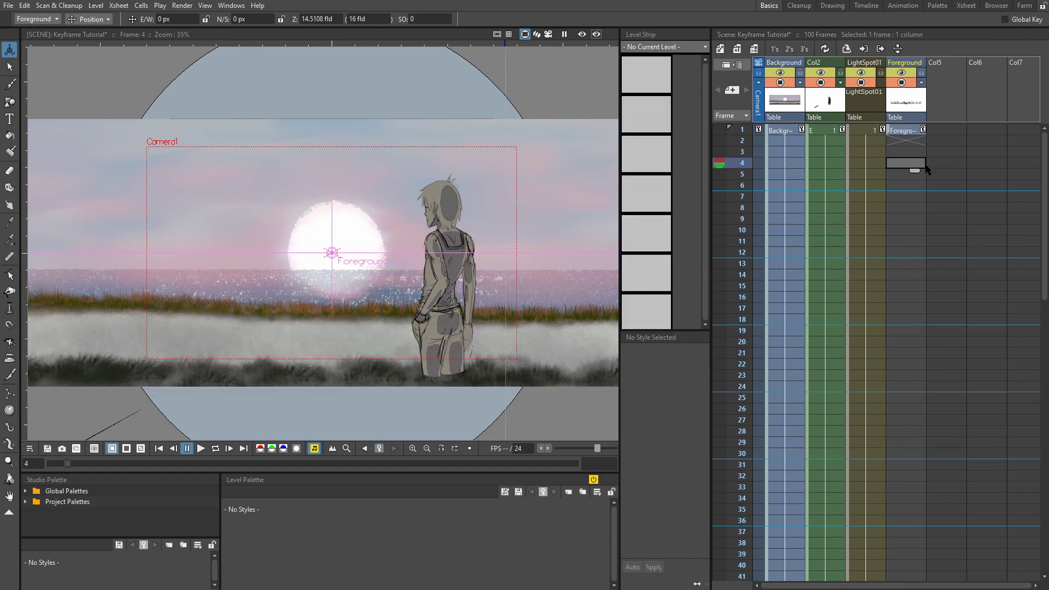
left_click(906, 131)
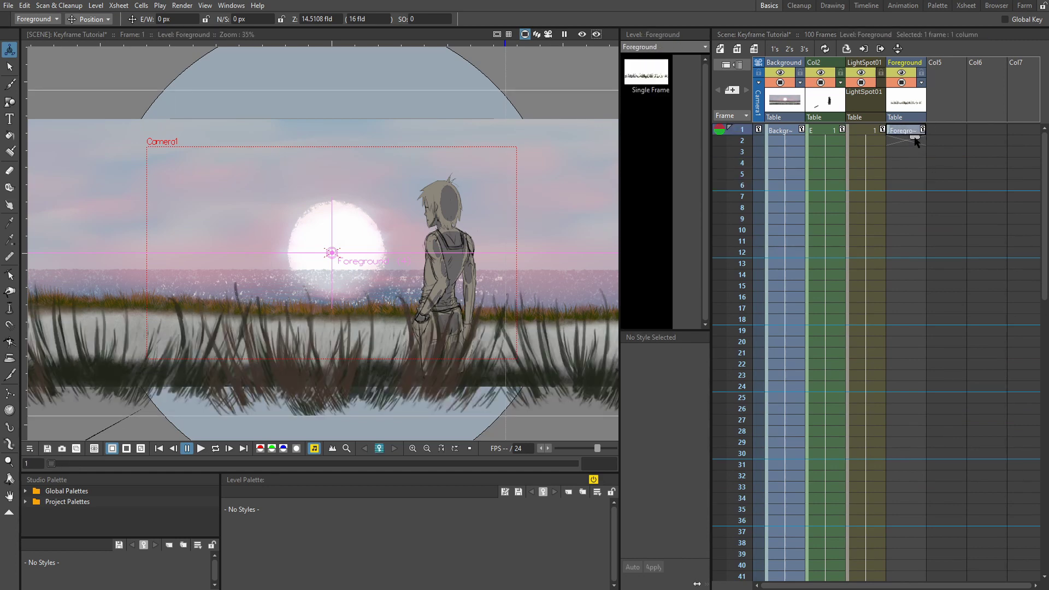
left_click_drag(915, 135, 925, 437)
scroll(889, 429, "up", 12)
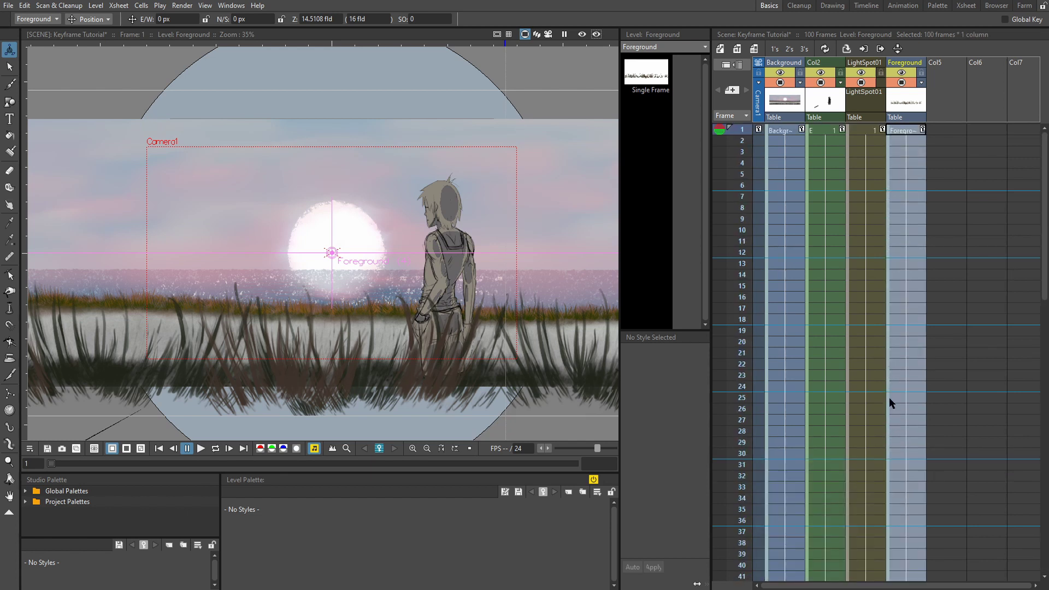
left_click(780, 132)
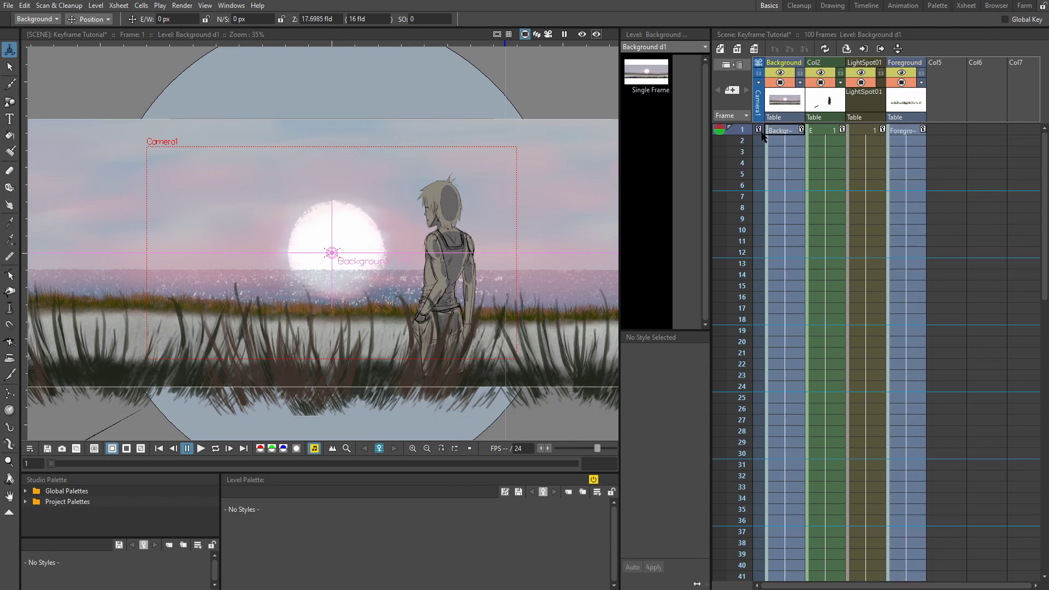
Move Camera1 at frame 100 to about 164 px E/W and -6 px N/S, creating the end keyframe.
left_click(762, 136)
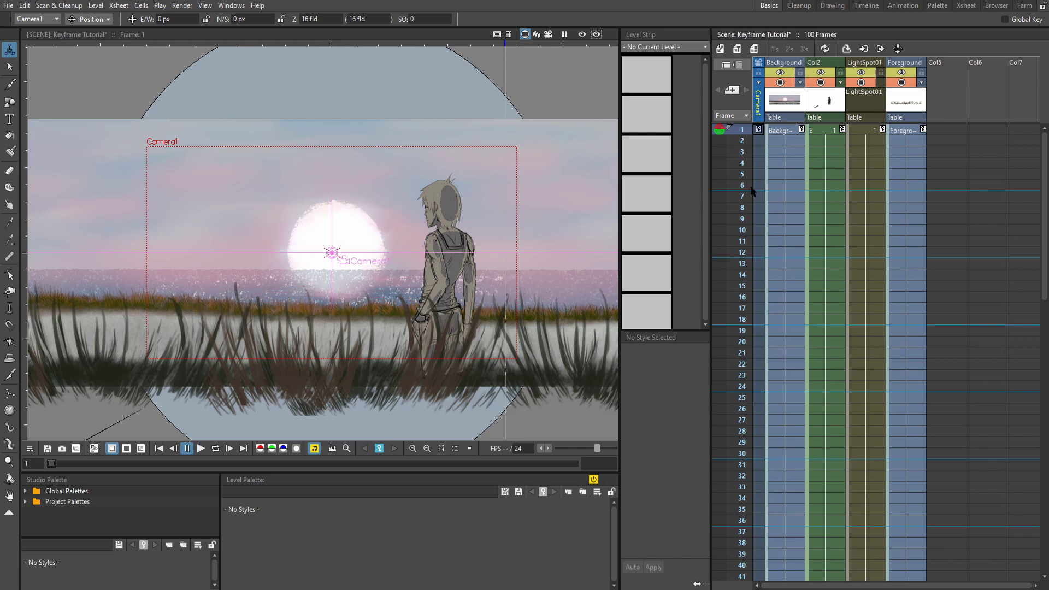
scroll(751, 192, "down", 7)
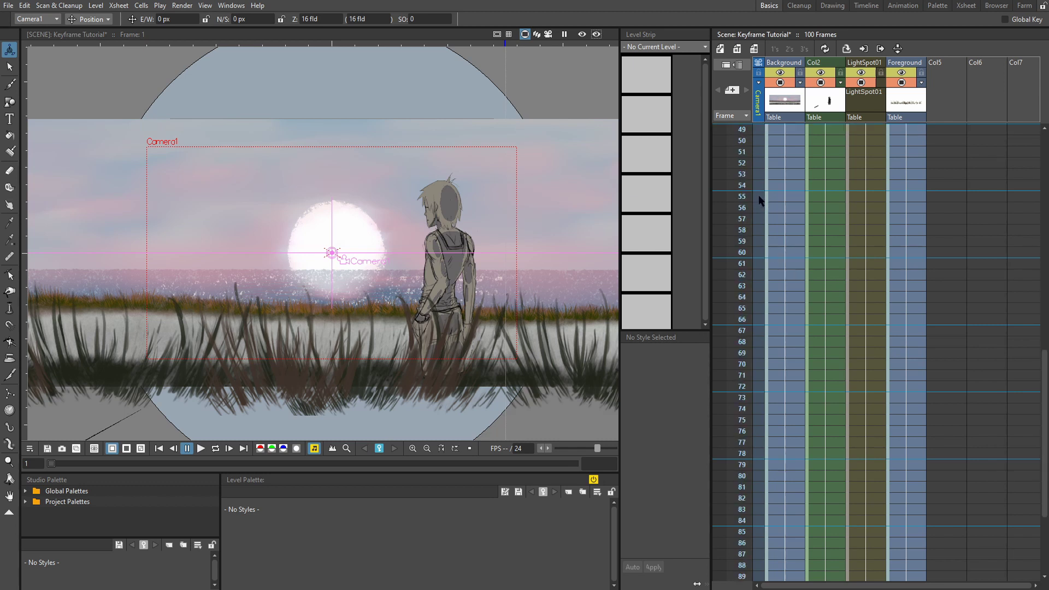
scroll(759, 200, "down", 3)
left_click(757, 498)
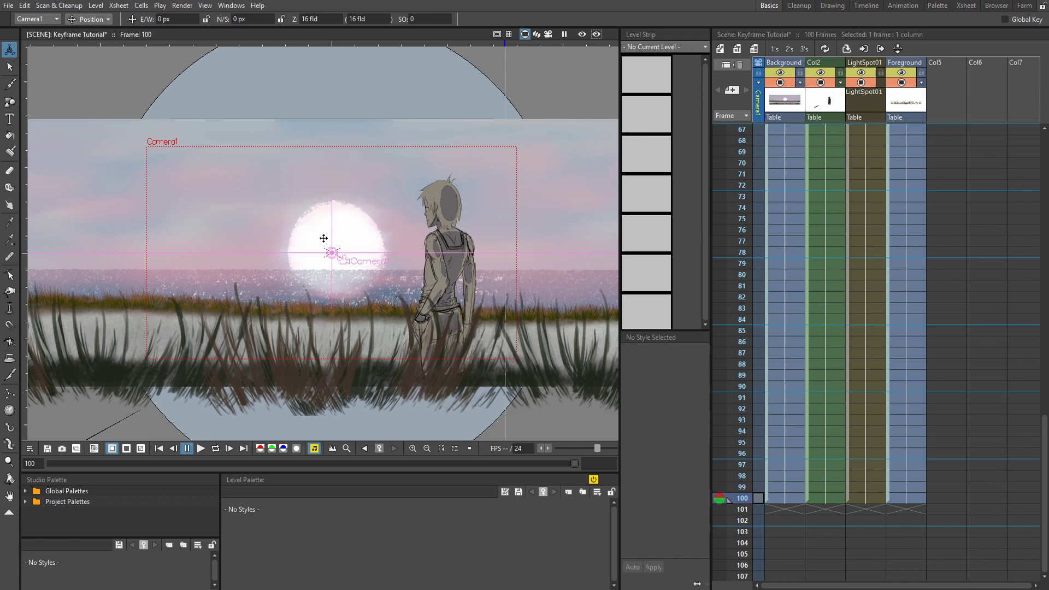
left_click_drag(323, 238, 356, 240)
scroll(385, 267, "up", 2)
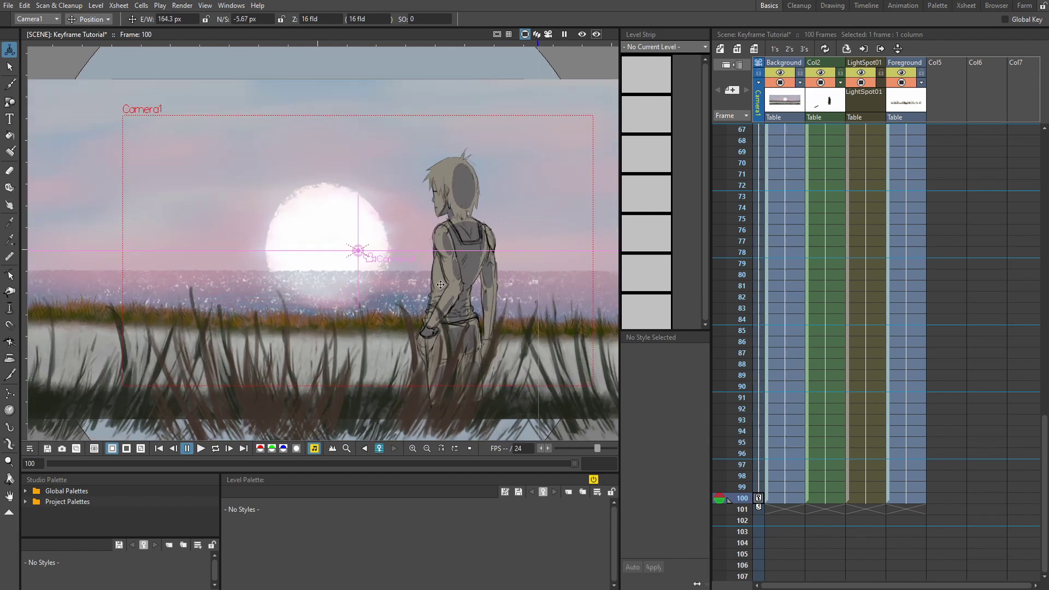
scroll(441, 285, "down", 6)
mouse_move(414, 288)
left_mouse_down()
mouse_move(424, 231)
mouse_move(422, 322)
mouse_move(332, 357)
mouse_move(305, 295)
mouse_move(309, 228)
mouse_move(371, 227)
mouse_move(424, 150)
mouse_move(298, 156)
mouse_move(287, 235)
mouse_move(362, 307)
mouse_move(393, 306)
mouse_move(437, 328)
mouse_move(458, 359)
mouse_move(492, 369)
mouse_move(377, 313)
mouse_move(401, 273)
left_mouse_up()
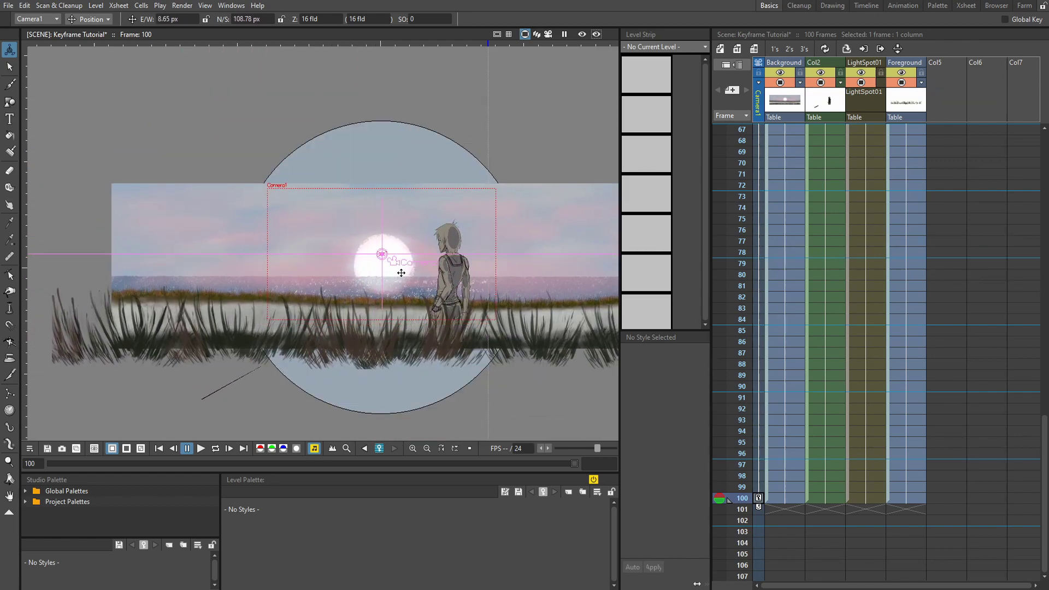
key("ctrl+z")
scroll(439, 270, "up", 3)
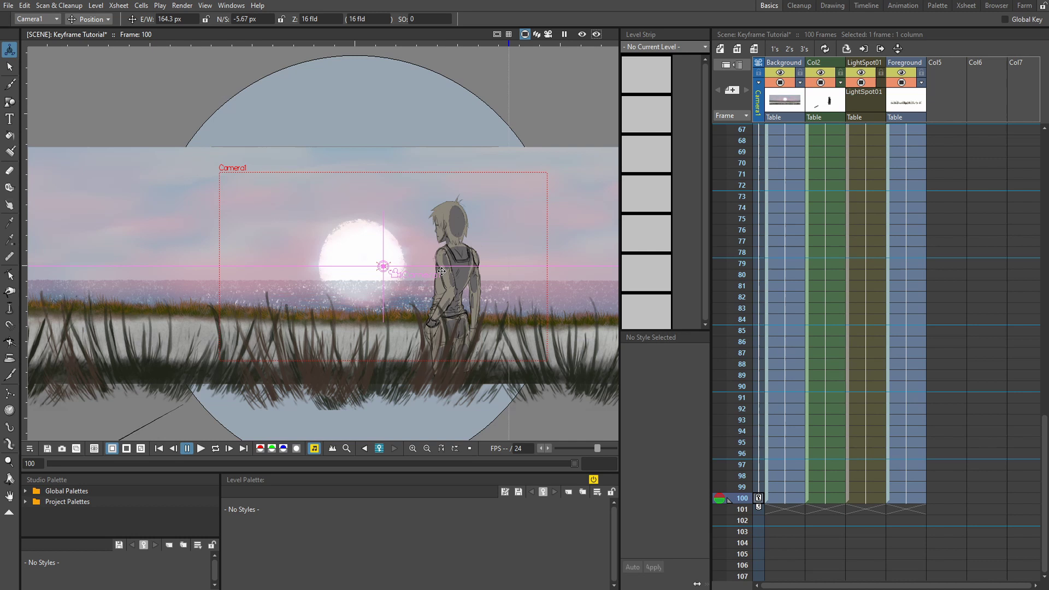
Check Camera1's position at frames 98 and 100, and play back the camera move.
left_click(758, 476)
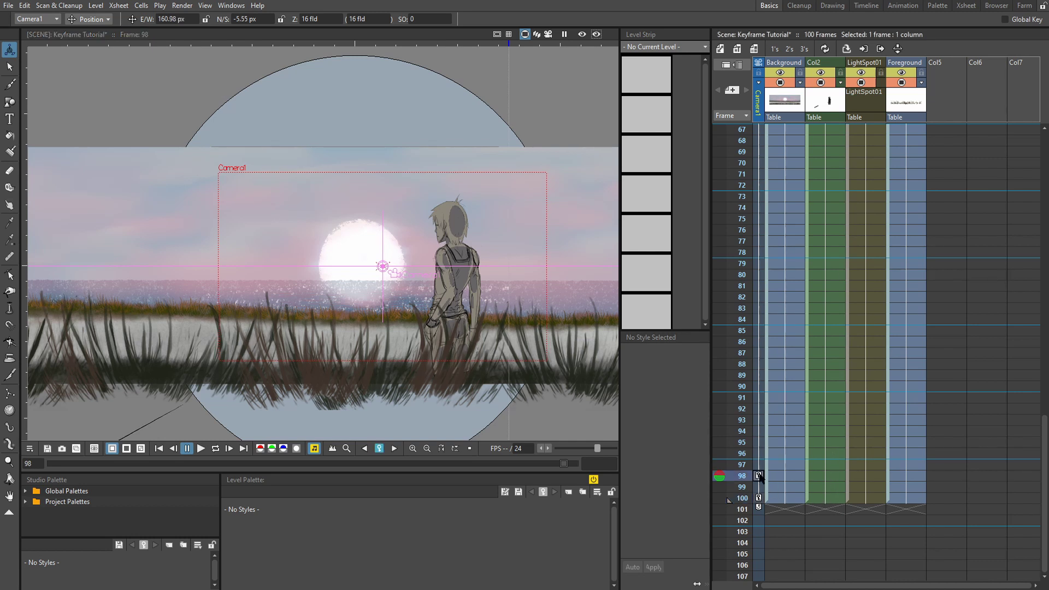
left_click(765, 501)
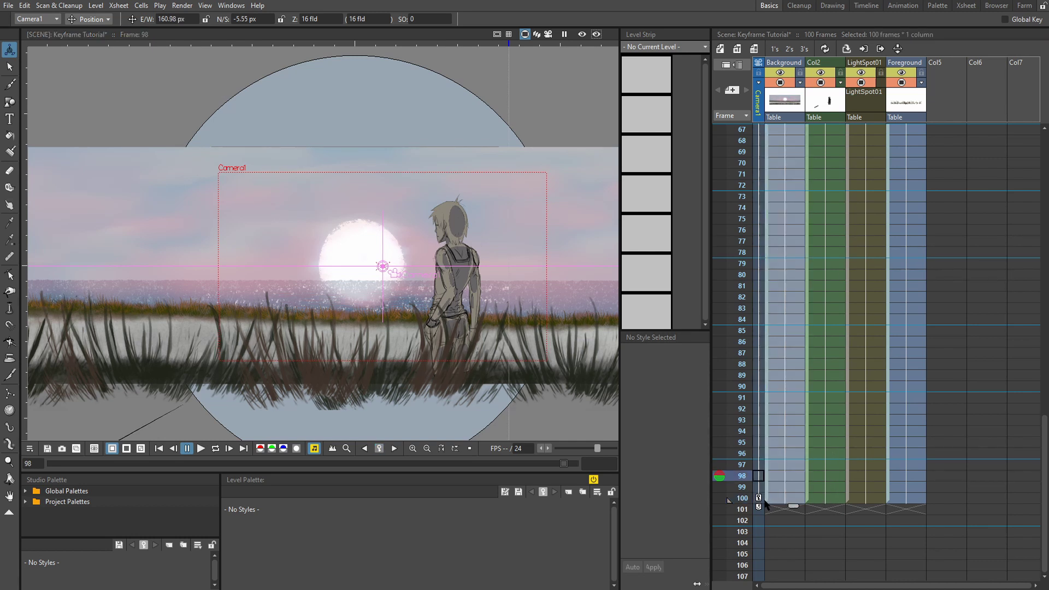
left_click(765, 498)
scroll(775, 295, "up", 10)
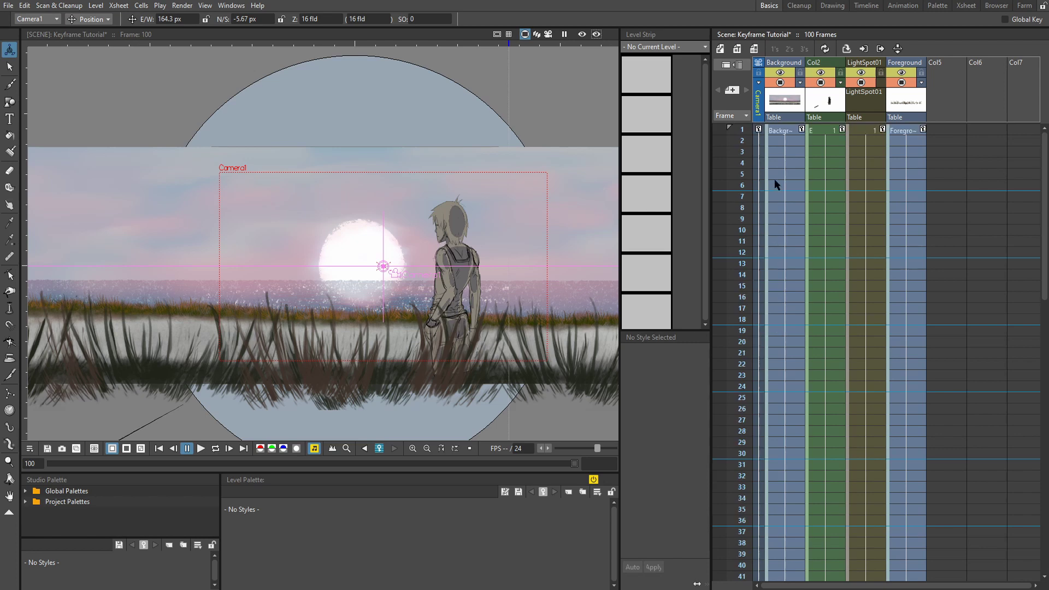
left_click(774, 178)
left_click(201, 448)
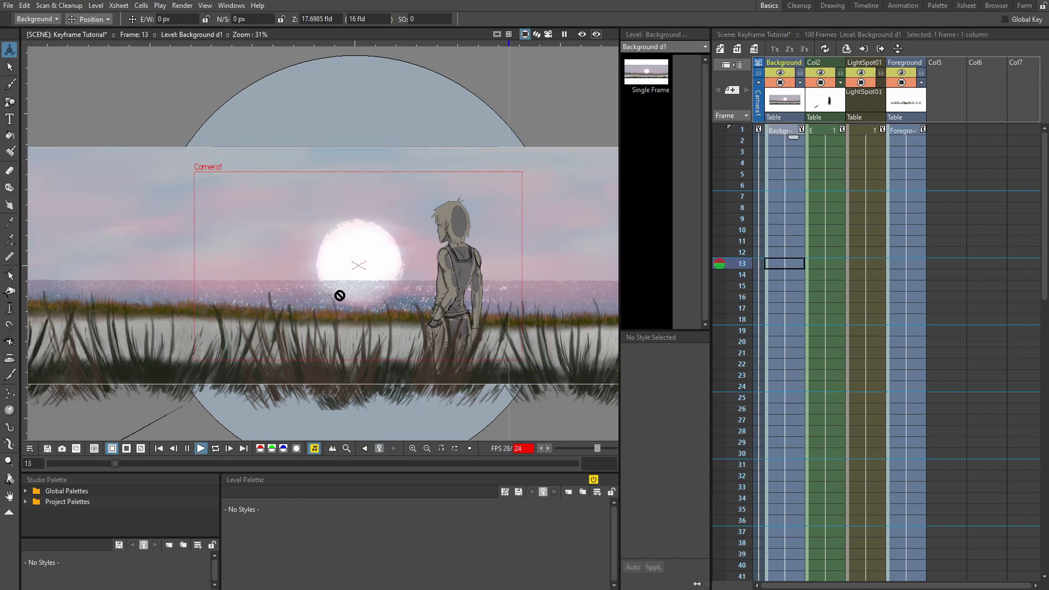
scroll(469, 218, "up", 2)
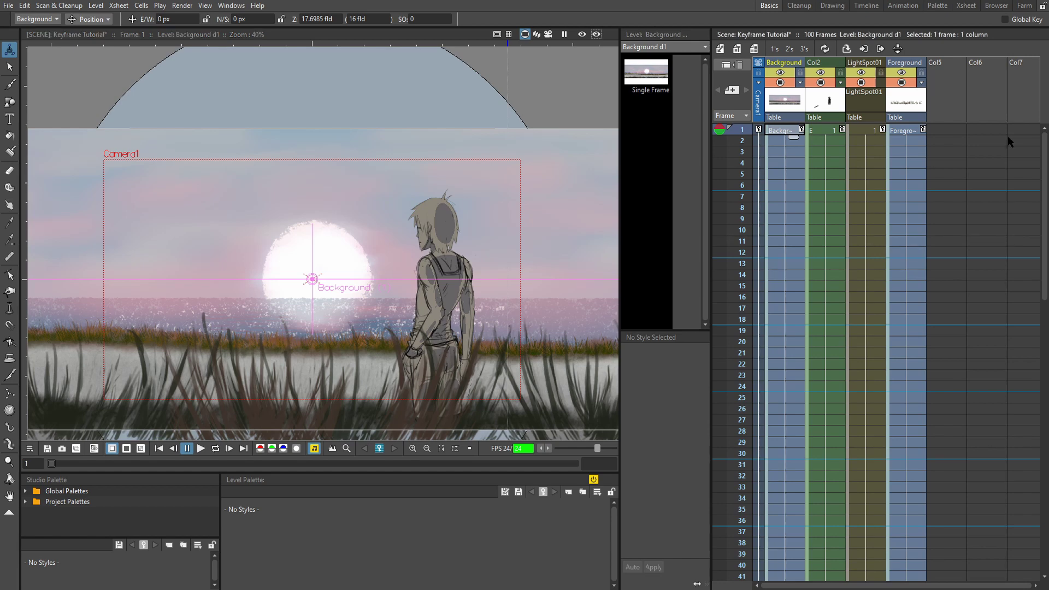
Bring the Foreground grass column closer to the camera along Z at frame 1.
left_click(906, 130)
scroll(356, 296, "down", 4)
left_click_drag(350, 292, 329, 268)
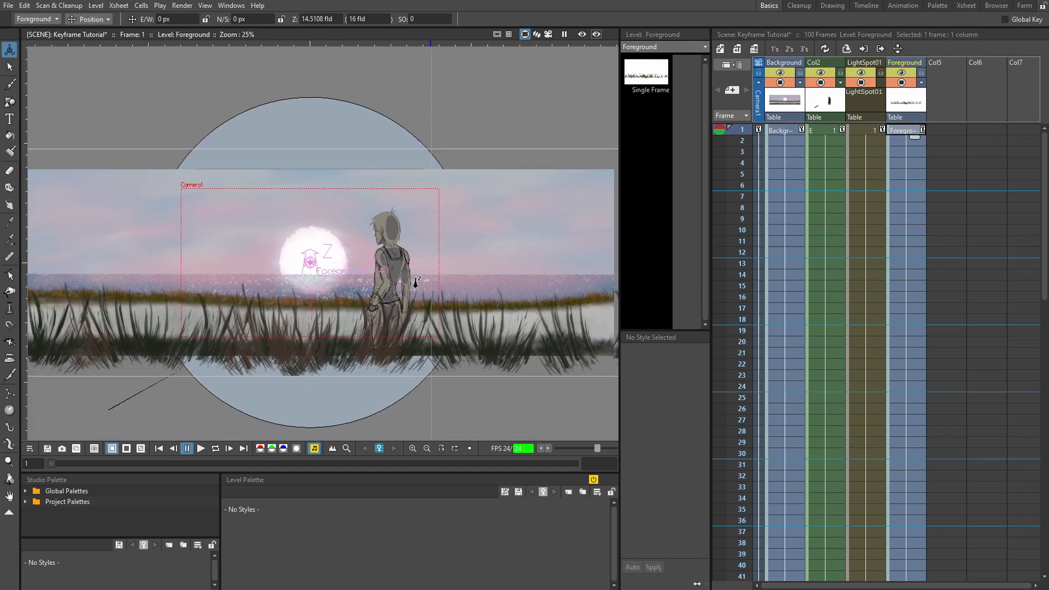
left_click_drag(416, 282, 422, 288)
Play back the scene with the Col2 column selected to check the parallax of the layers.
left_click(820, 141)
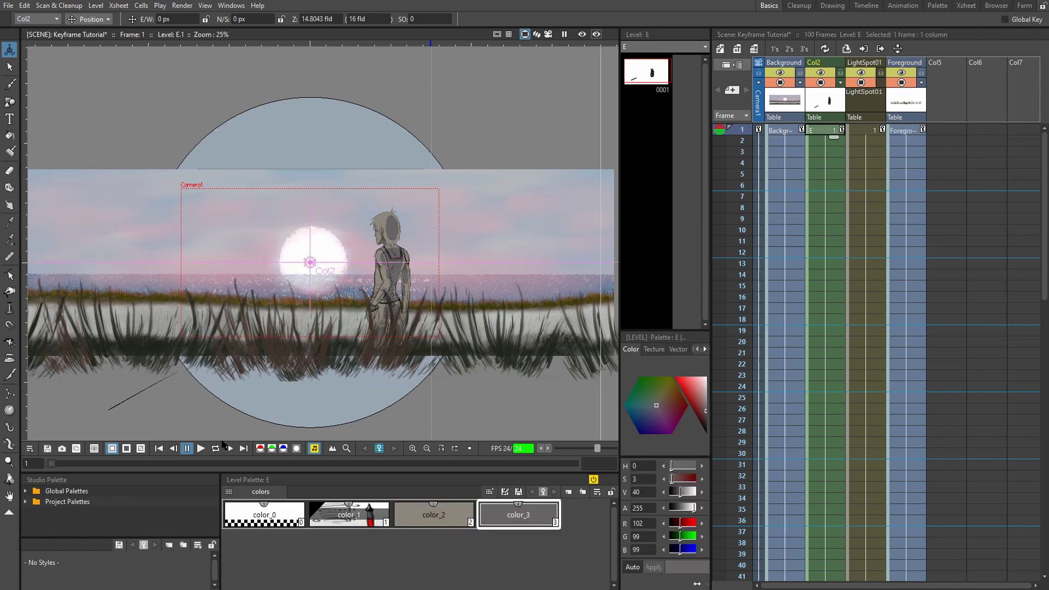
left_click(200, 448)
scroll(284, 340, "up", 2)
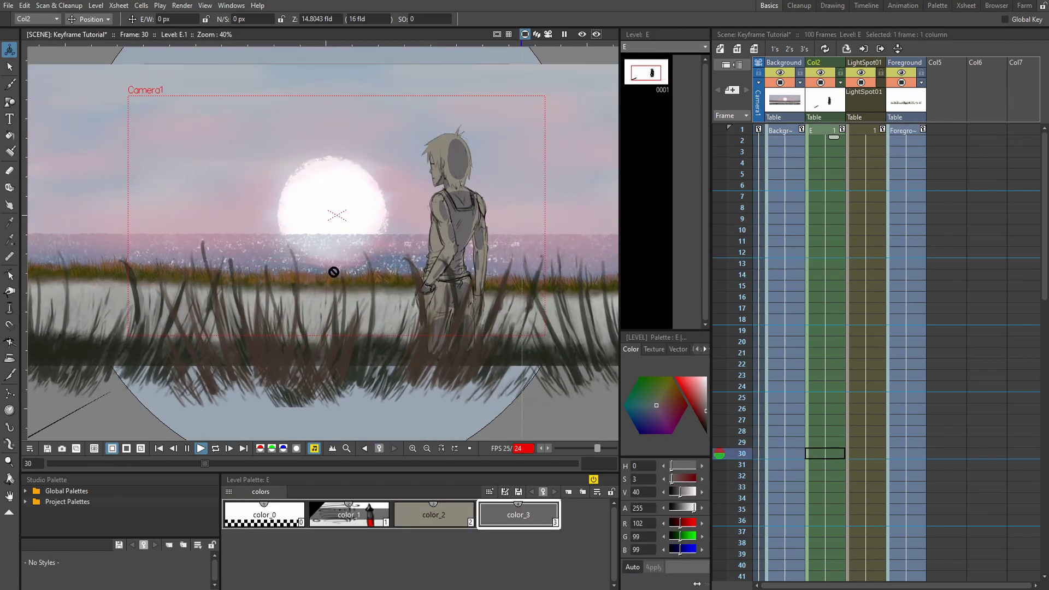
left_click_drag(345, 242, 289, 309)
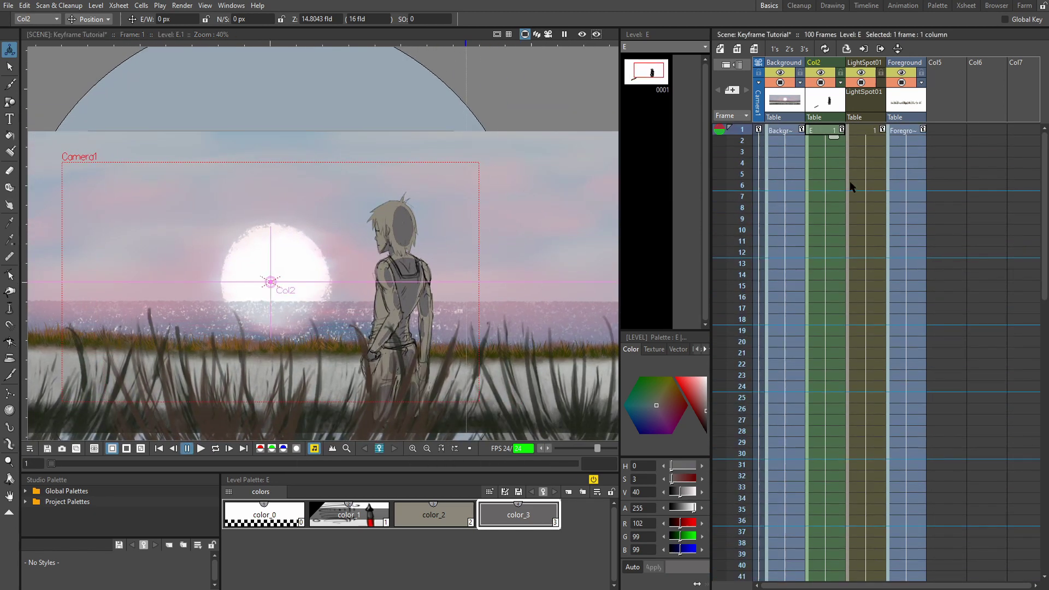
Extend Camera1's sideways move at frame 100 to about 737 px E/W and 5 px N/S.
scroll(812, 186, "down", 10)
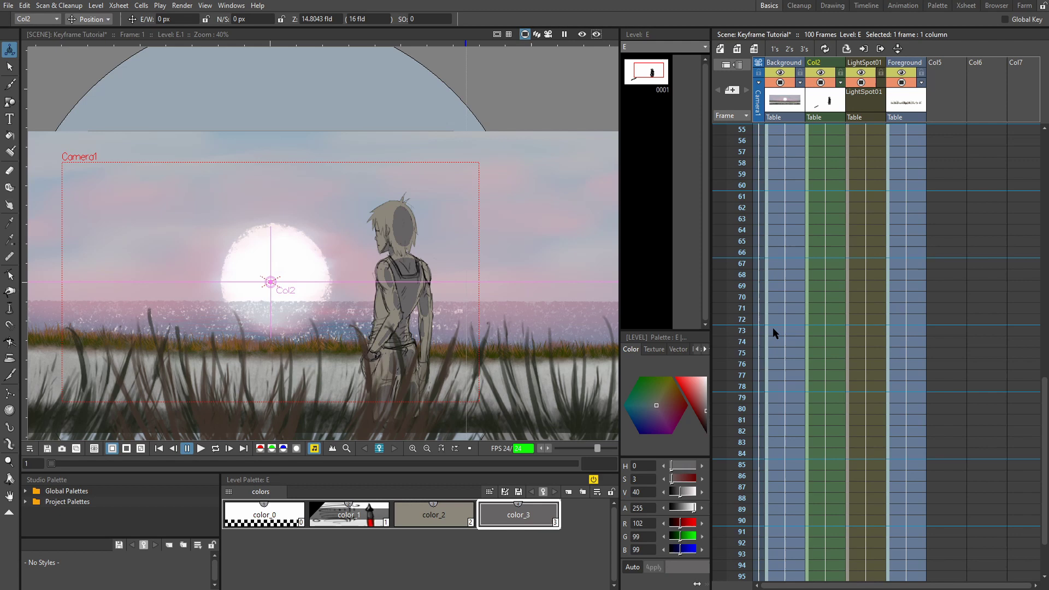
left_click(763, 432)
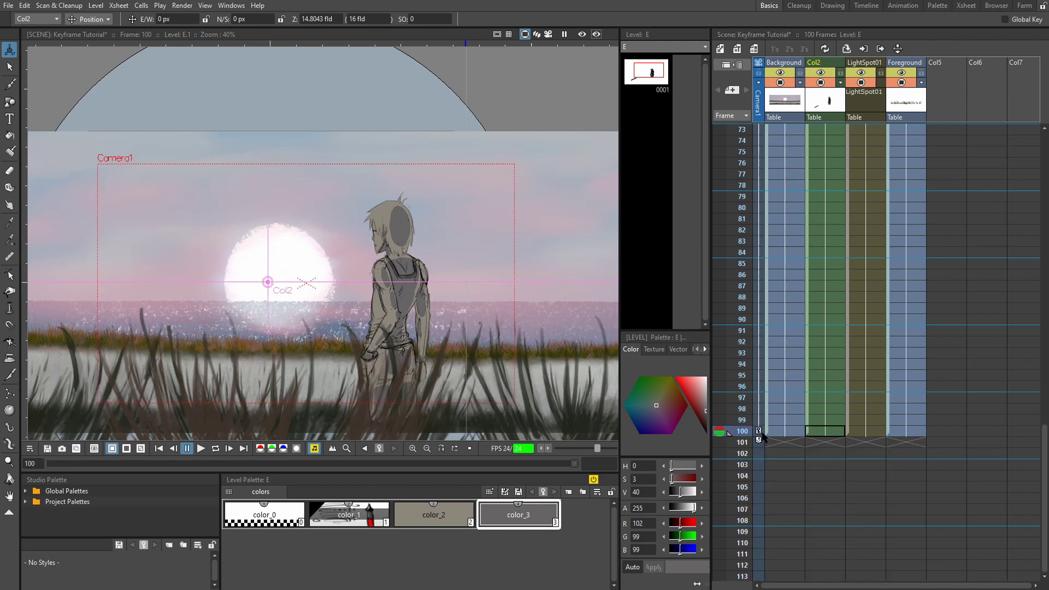
scroll(261, 224, "down", 2)
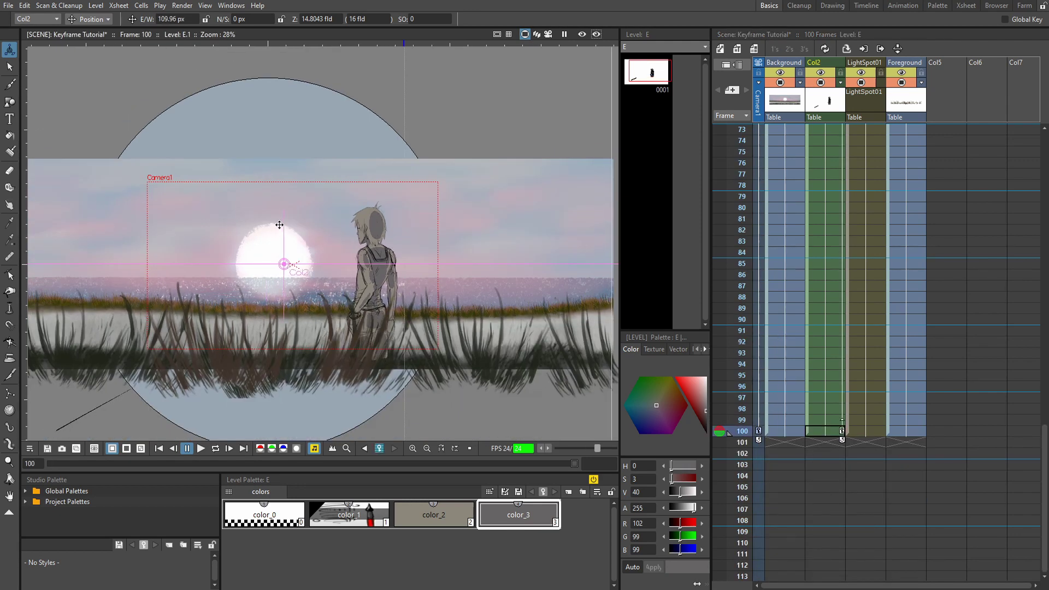
left_click(38, 19)
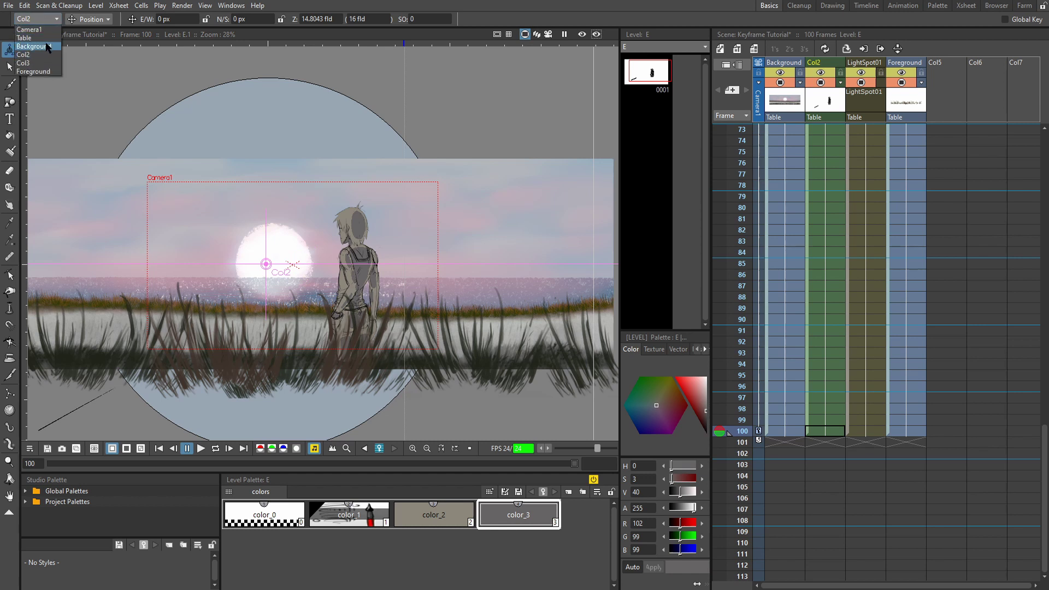
left_click(38, 29)
left_click_drag(303, 260, 387, 259)
Play back the longer camera move from the start in the camera stand view.
scroll(831, 239, "up", 15)
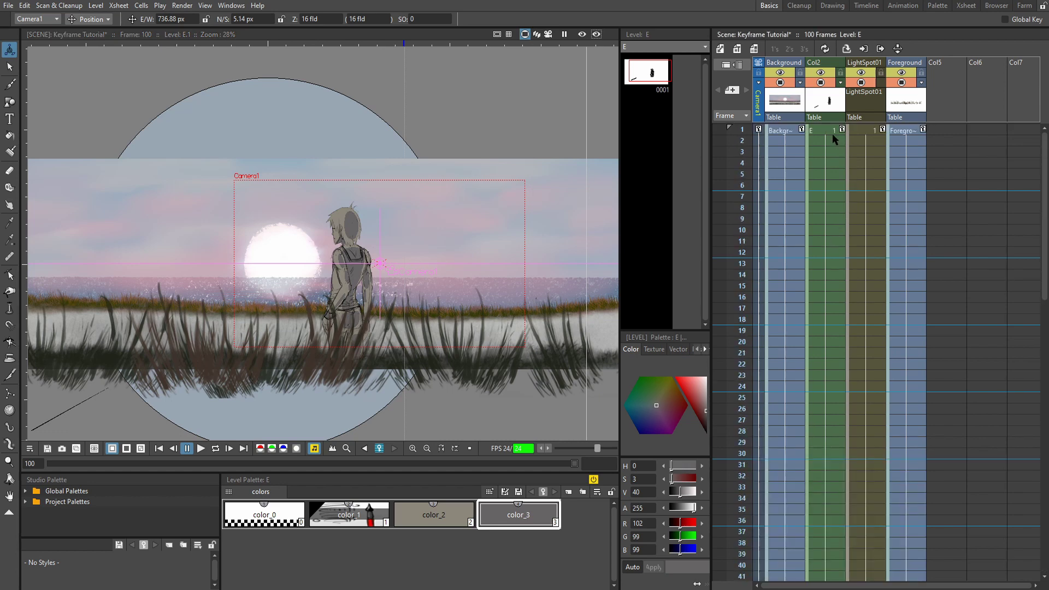
left_click(832, 137)
left_click(200, 448)
scroll(309, 254, "up", 3)
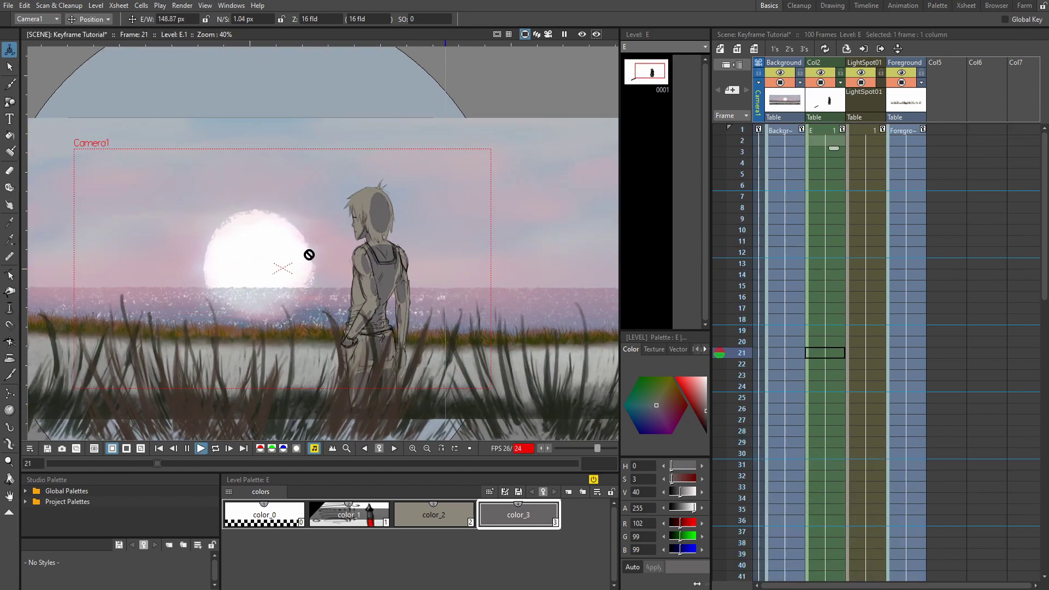
Switch the viewer to the camera view and replay the animation from frame 1.
left_click(548, 34)
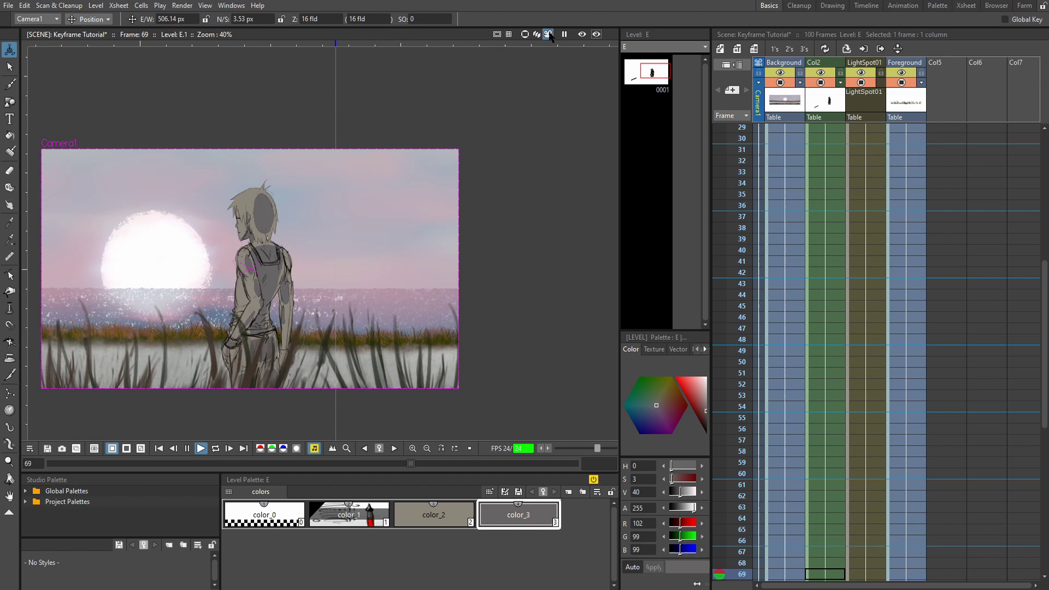
left_click_drag(255, 313, 352, 306)
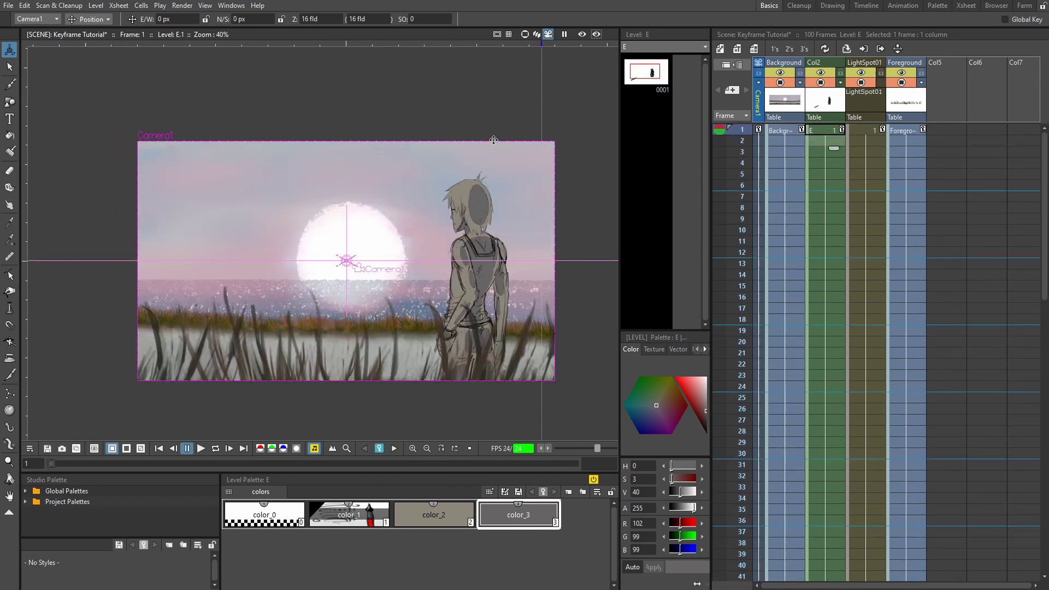
left_click(200, 447)
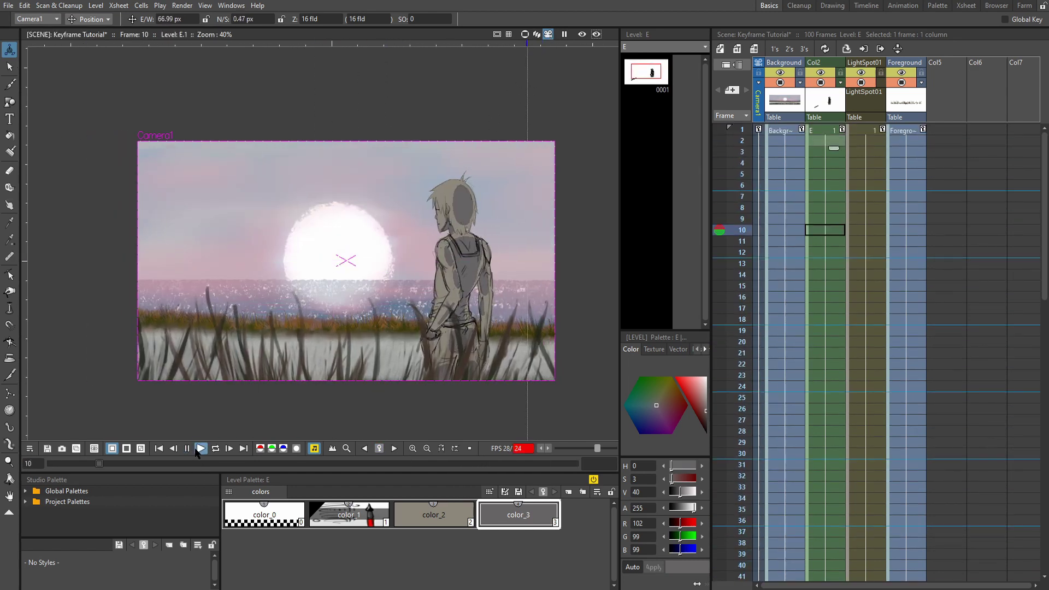
left_click(187, 448)
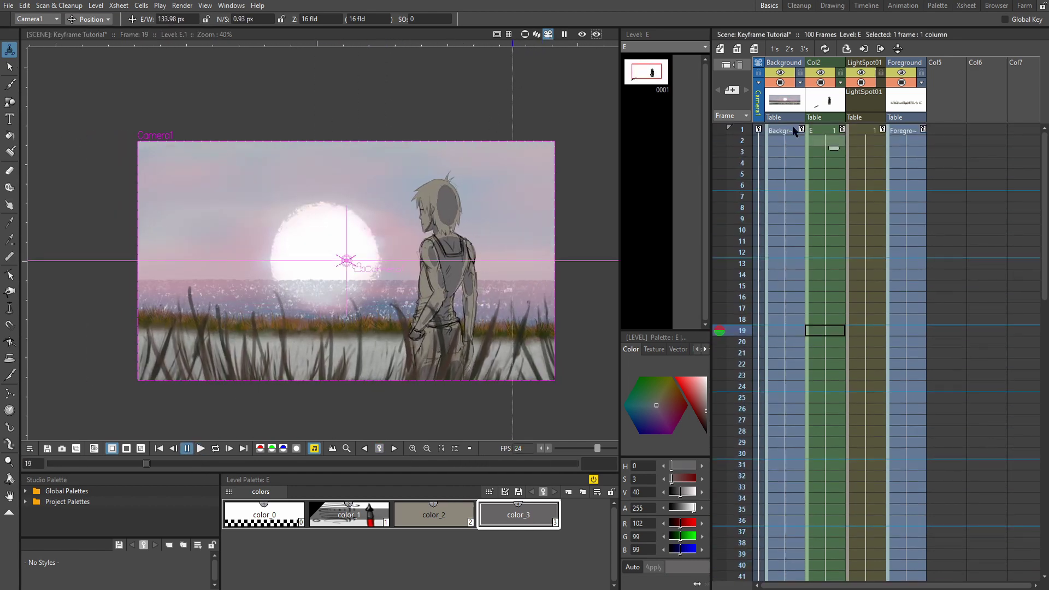
Push the Background back to a Z depth of about 21.61 fld at frame 1 and raise the Foreground grass in the frame.
left_click(793, 130)
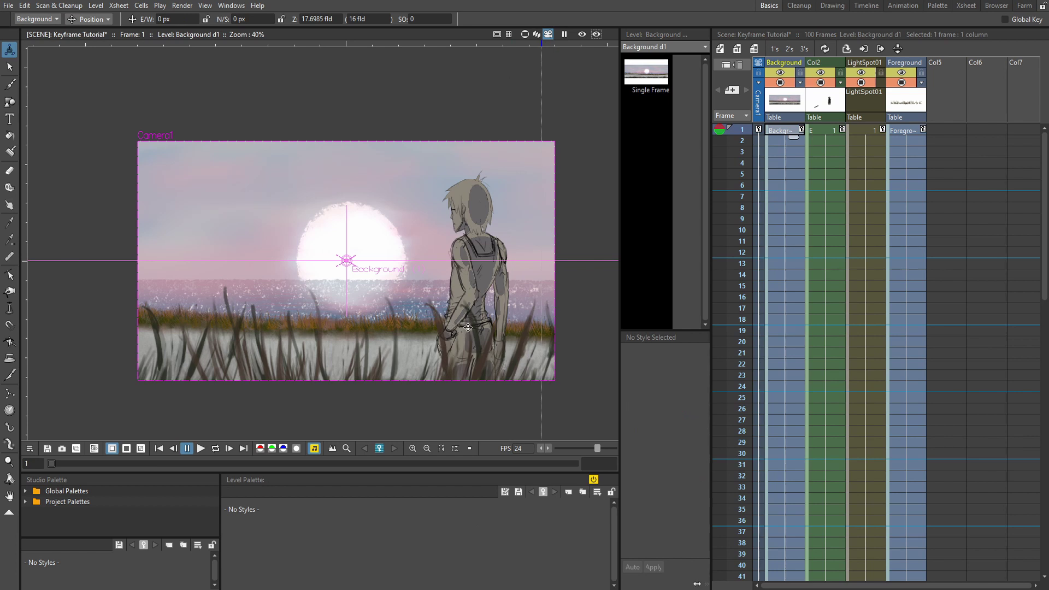
left_click_drag(468, 327, 453, 290)
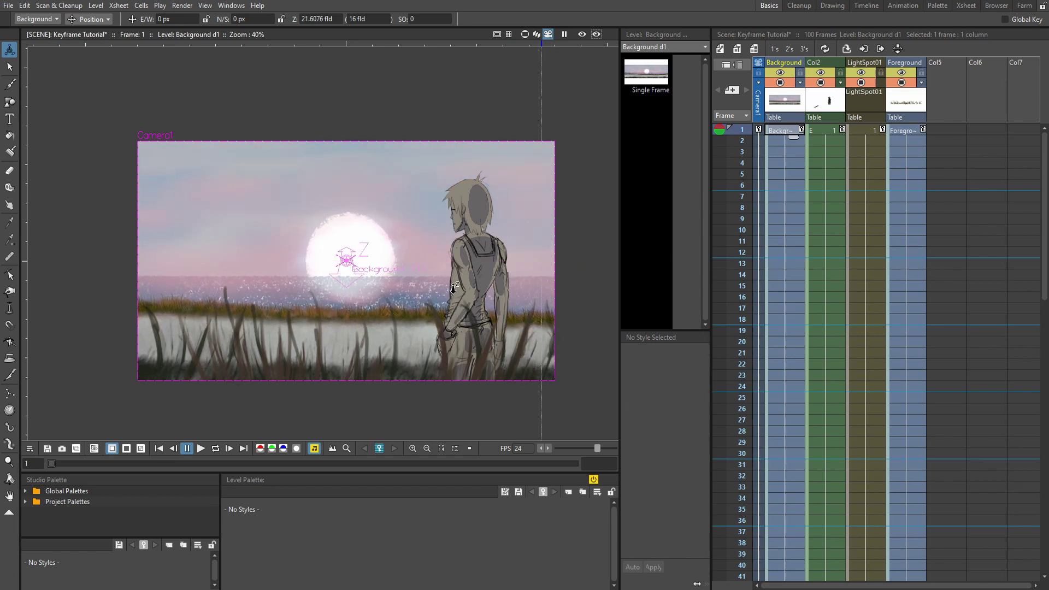
left_click(904, 131)
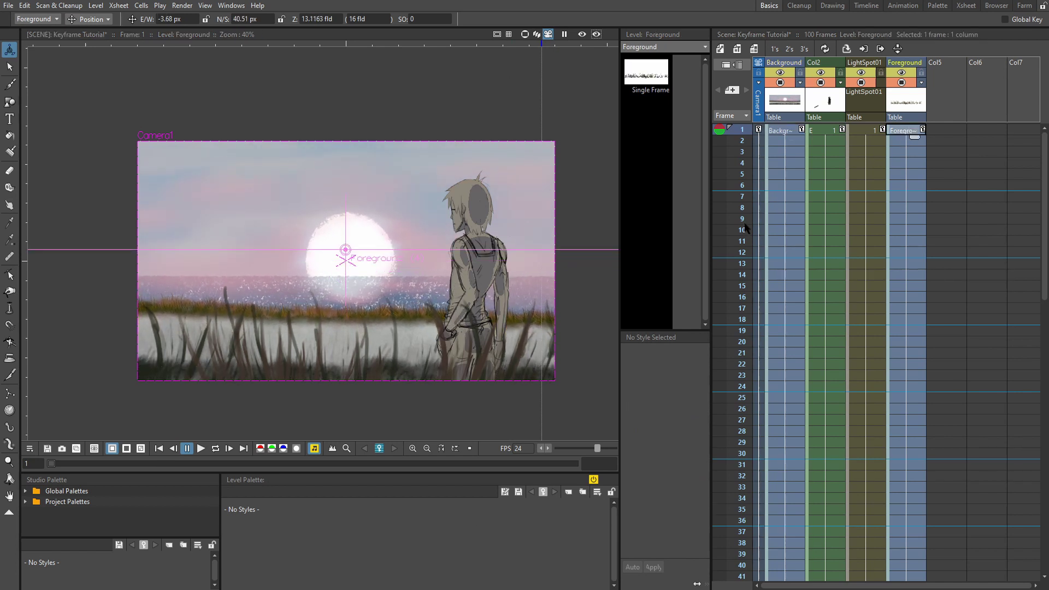
left_click_drag(418, 289, 429, 268)
Play back the animation and bring the Col2 figure closer at frame 1, to a Z depth of about 13.33 fld.
left_click(831, 133)
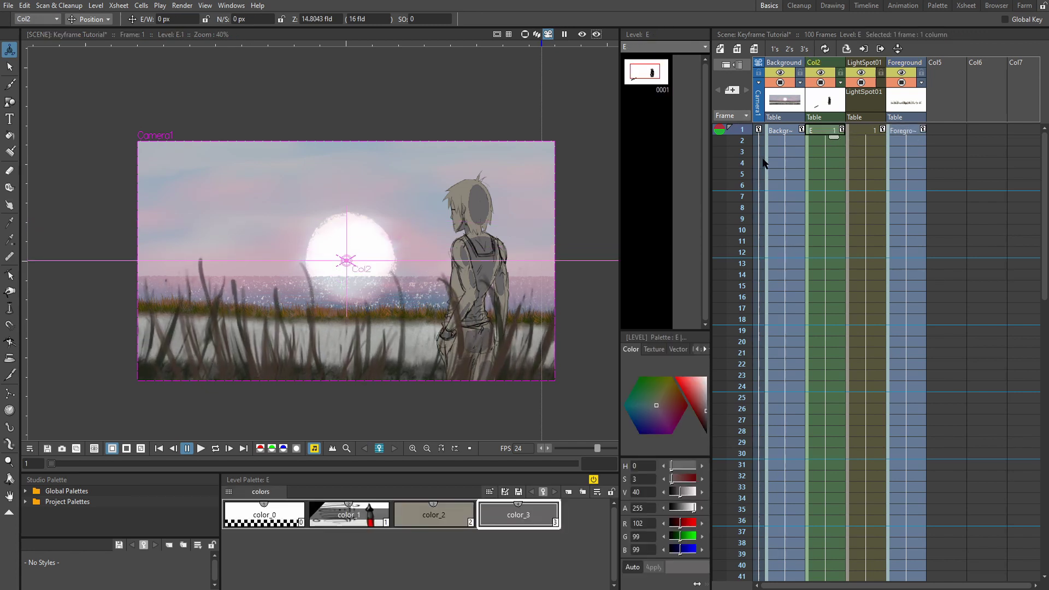
left_click(201, 448)
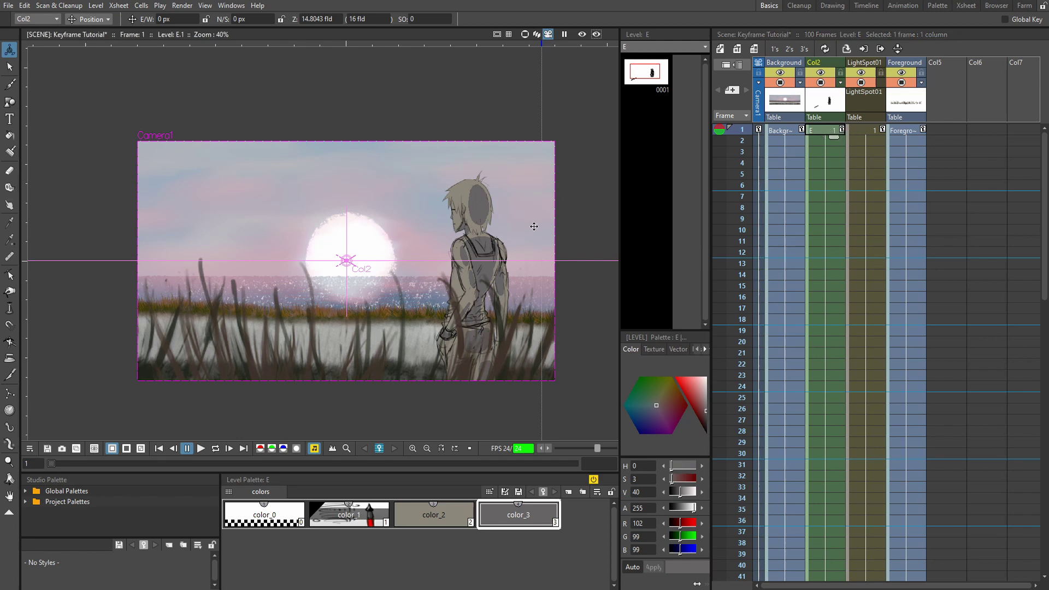
mouse_move(536, 227)
left_mouse_down()
mouse_move(541, 238)
mouse_move(545, 219)
left_mouse_up()
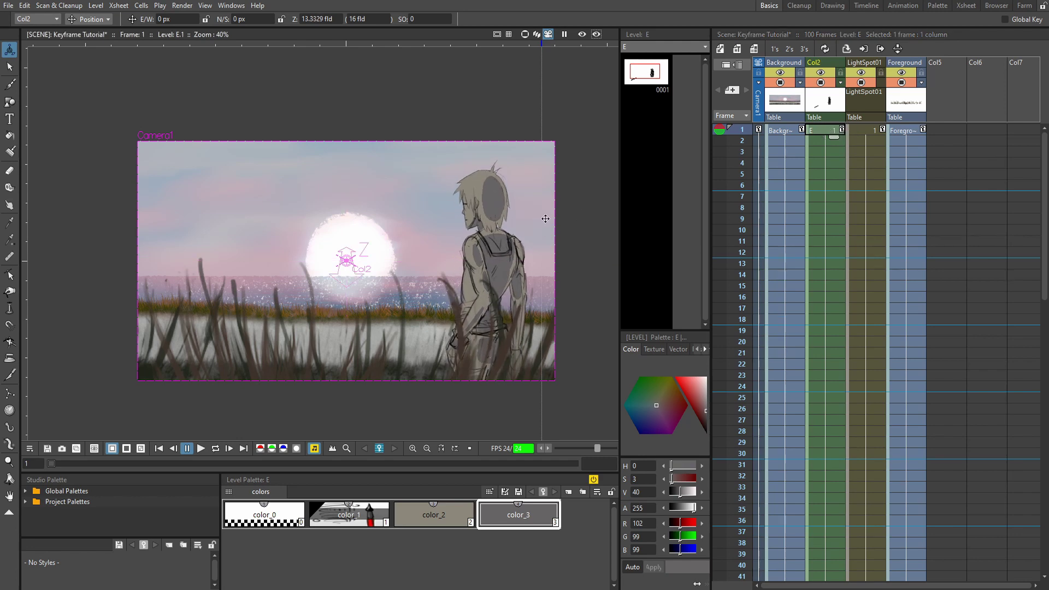
Turn on the rendered preview and set the LightSpot01 column's Z depth to 12 fld at frame 1.
left_click(582, 35)
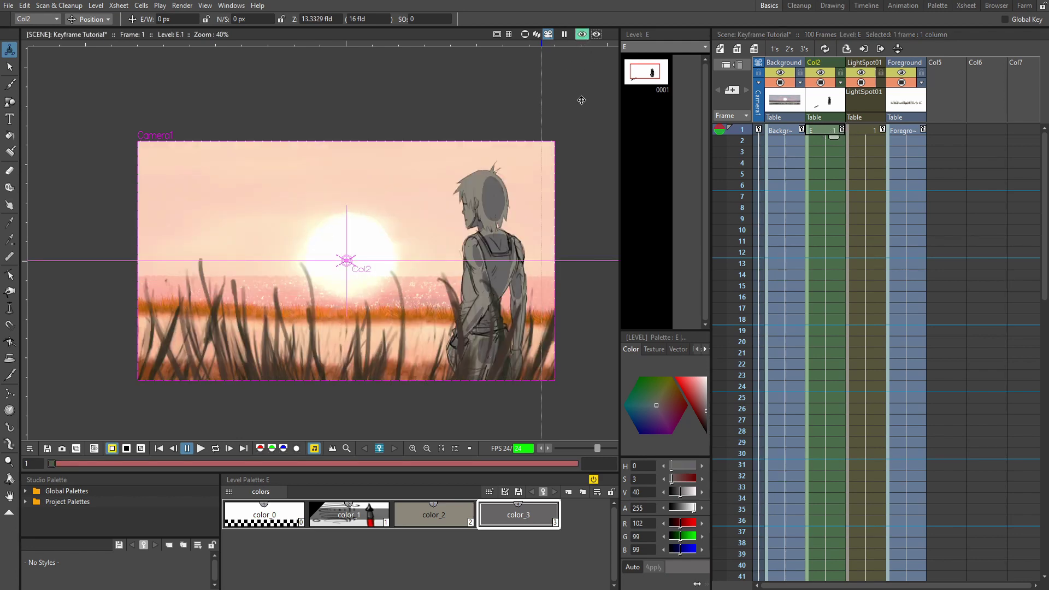
left_click(858, 133)
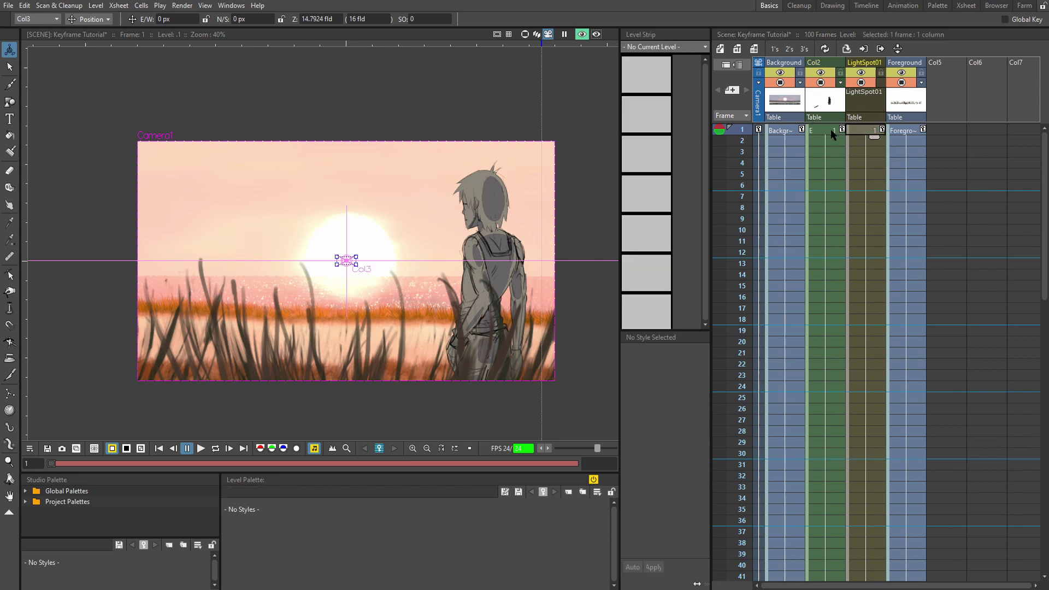
left_click(822, 131)
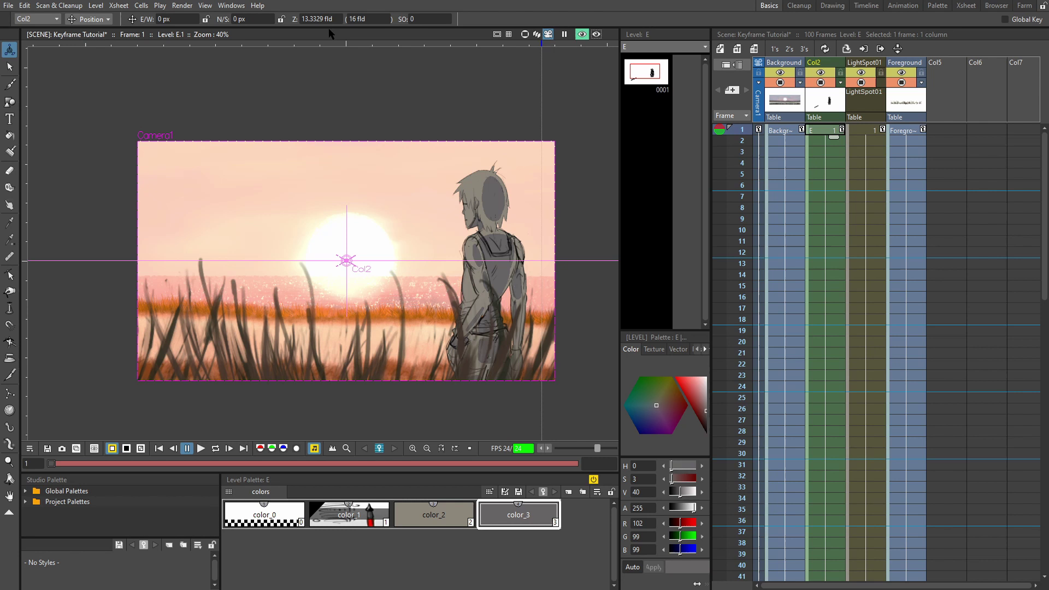
left_click(874, 131)
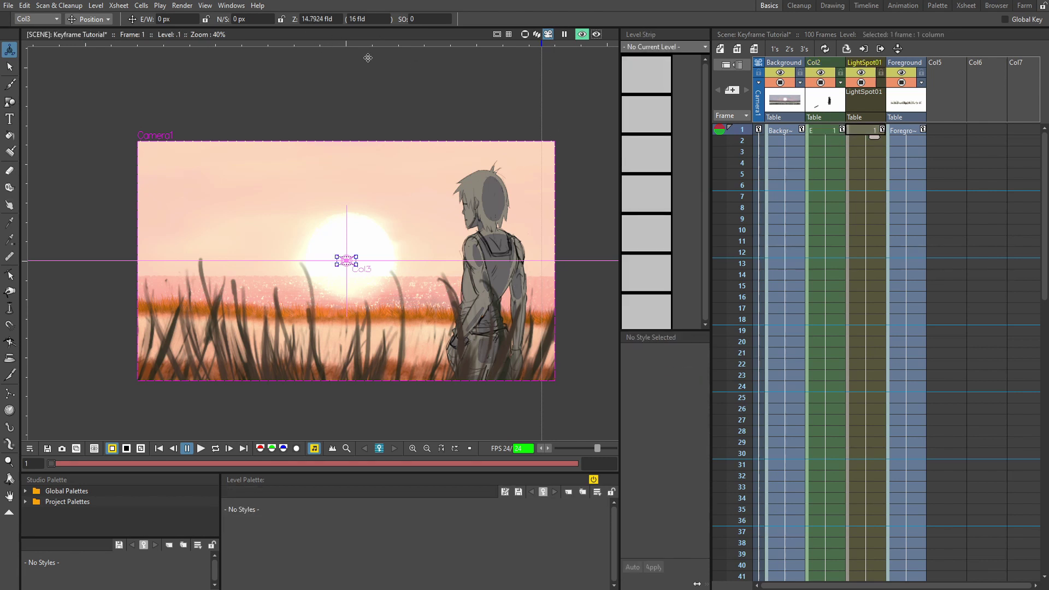
left_click(327, 19)
type("12")
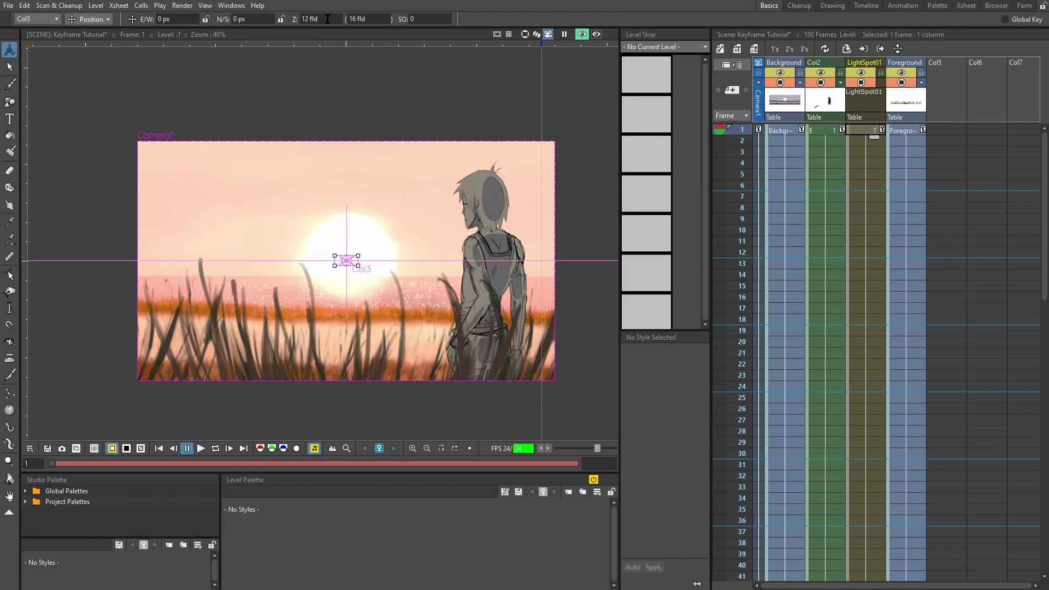
Apply the 12 fld Z depth to the LightSpot01 column at frame 1 and go to frame 3.
key("Return")
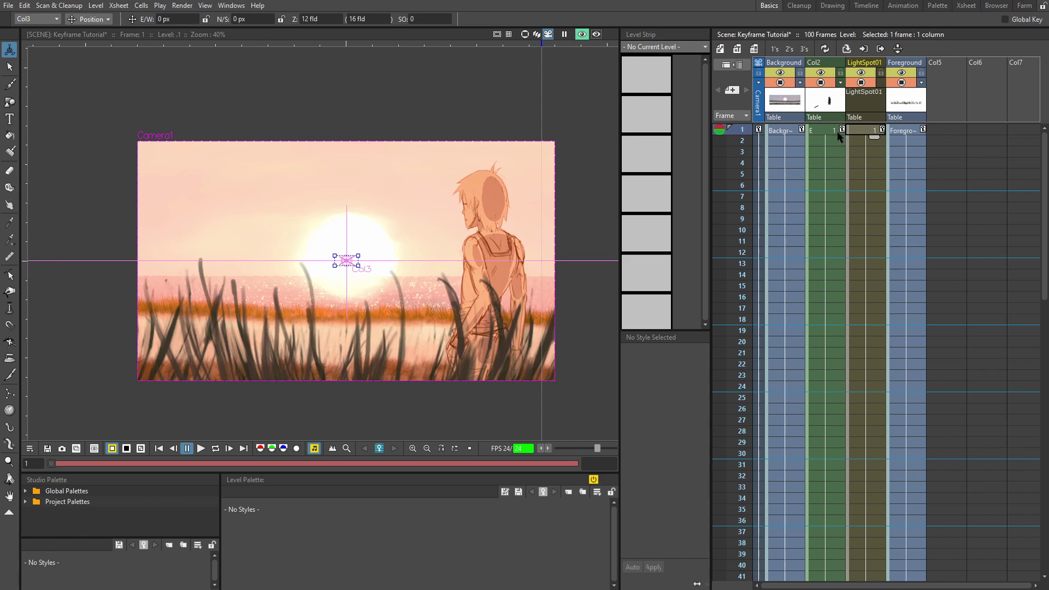
left_click(852, 152)
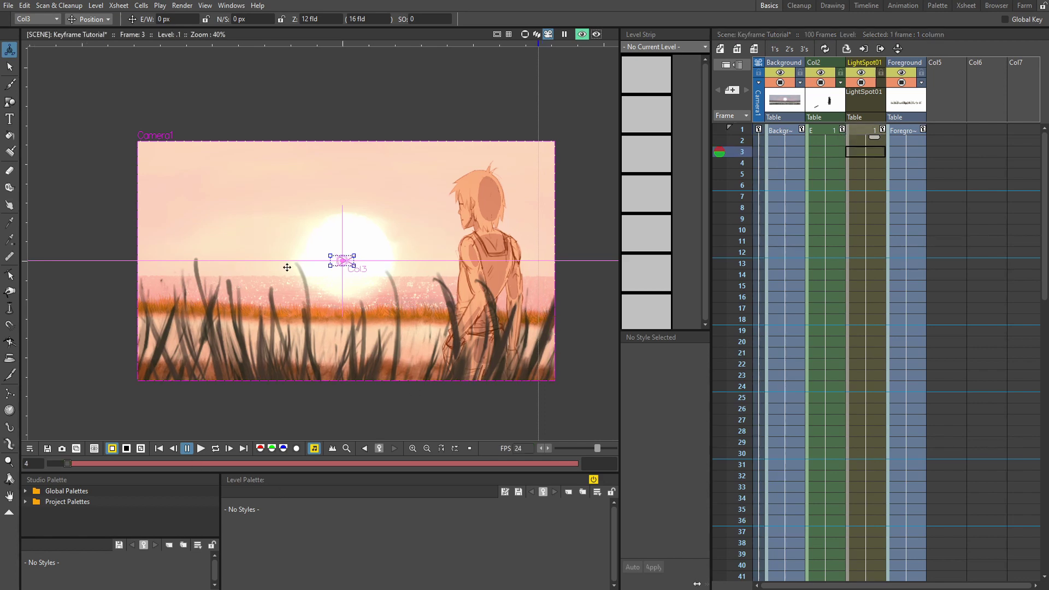
Render a preview of frames 1 to 100, play it on loop to check the camera pan, and close it.
key("ctrl+r")
left_click(213, 528)
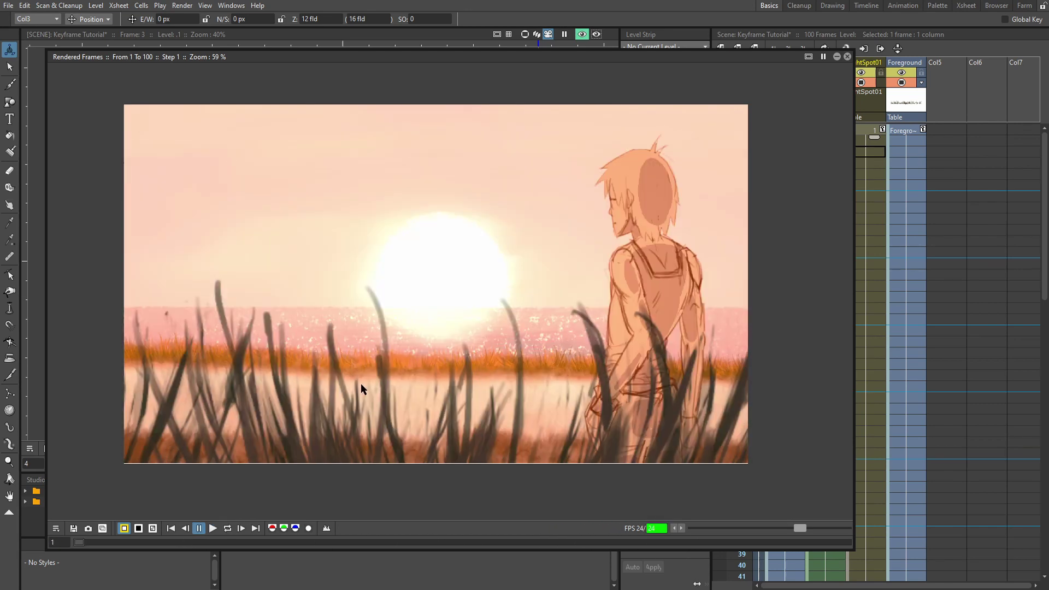
left_click(227, 528)
left_click(213, 528)
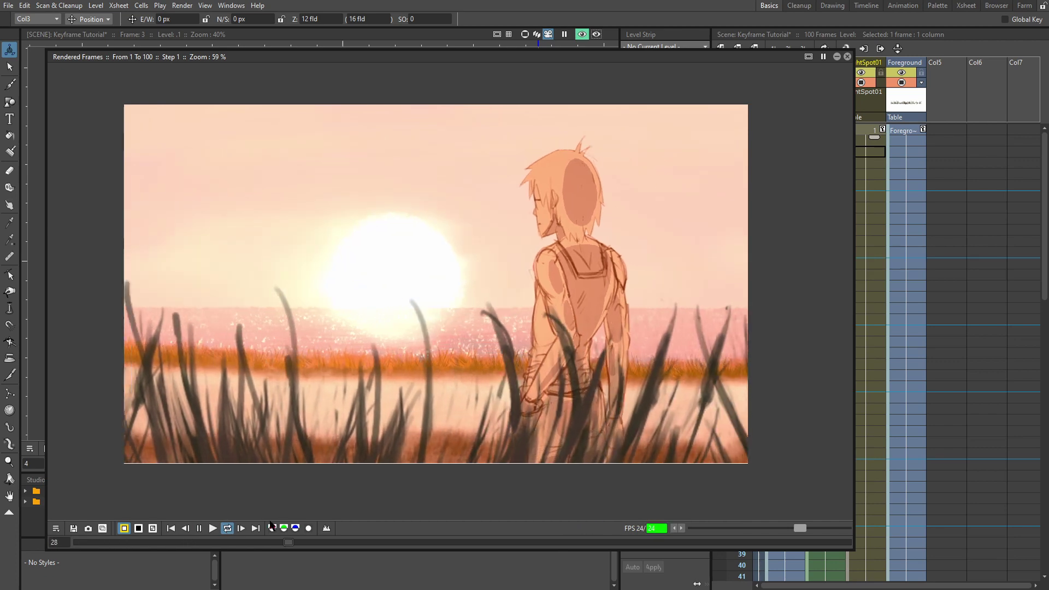
left_click(199, 528)
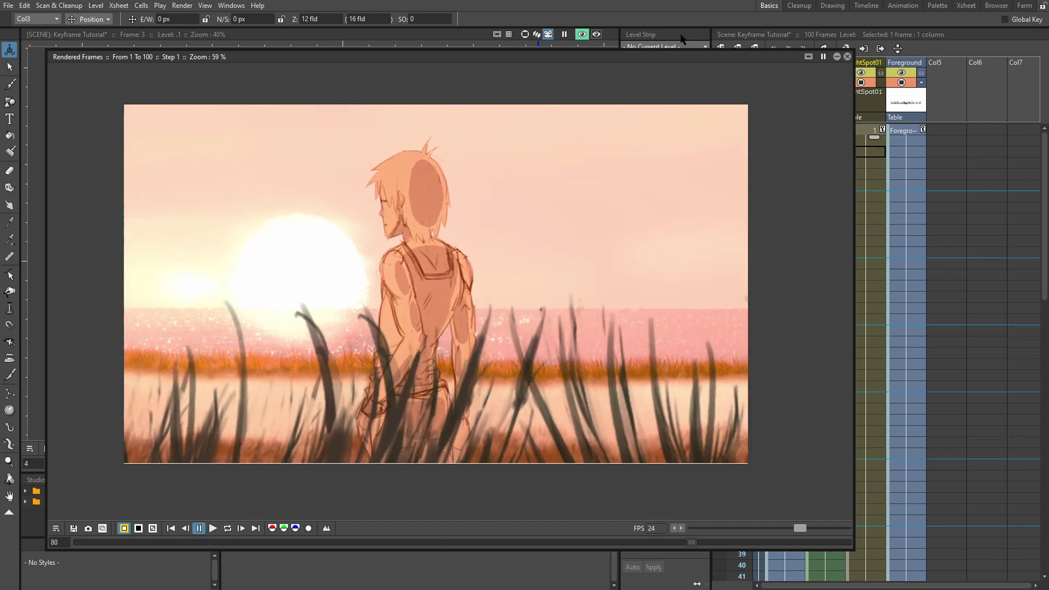
left_click(847, 56)
scroll(387, 257, "up", 1)
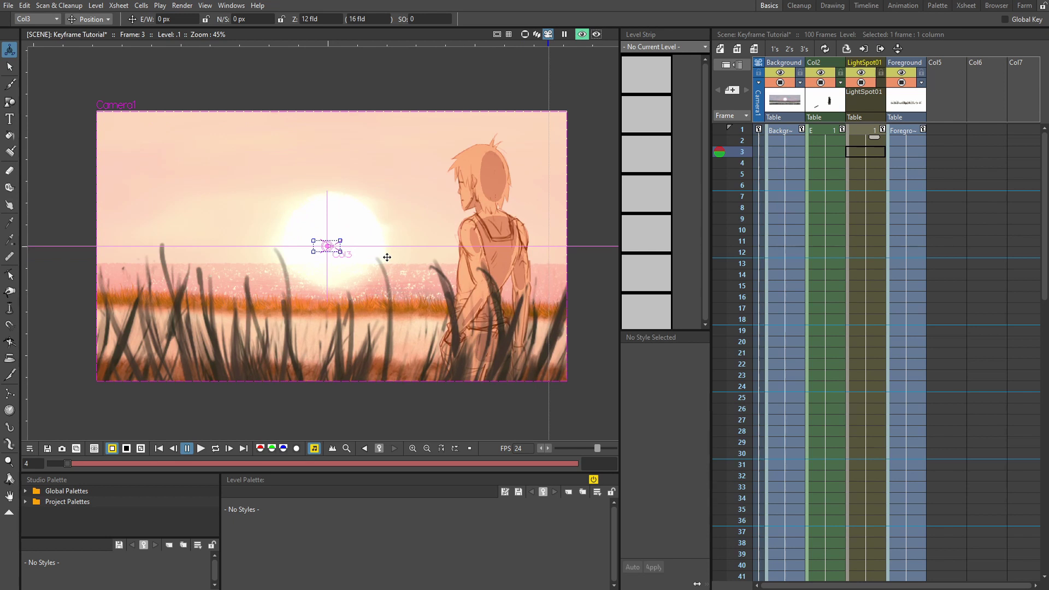